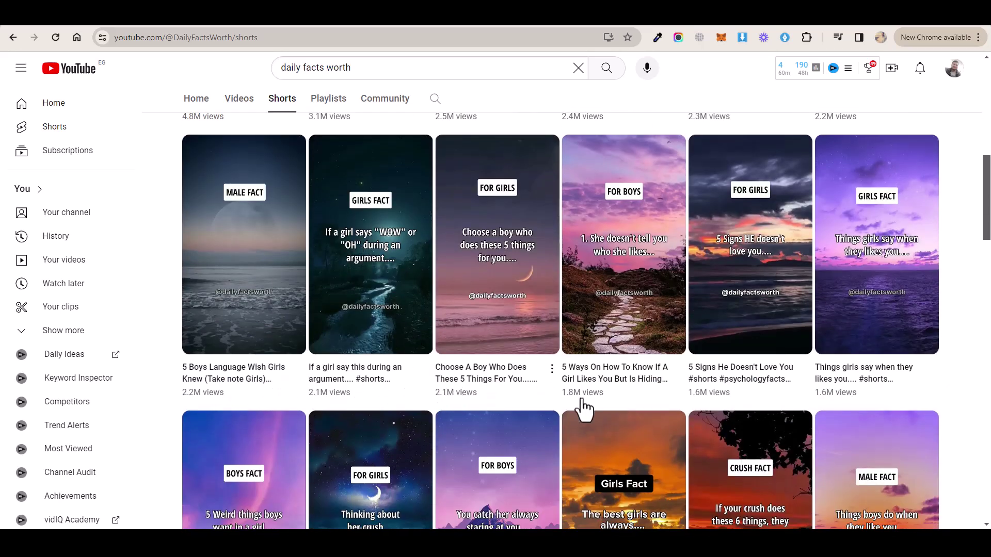
# Browse the Daily Facts Worth channel's Shorts and open the "7 Obvious Signs He Likes You More Than You Think" short
pyautogui.scroll(-4, 814, 361)
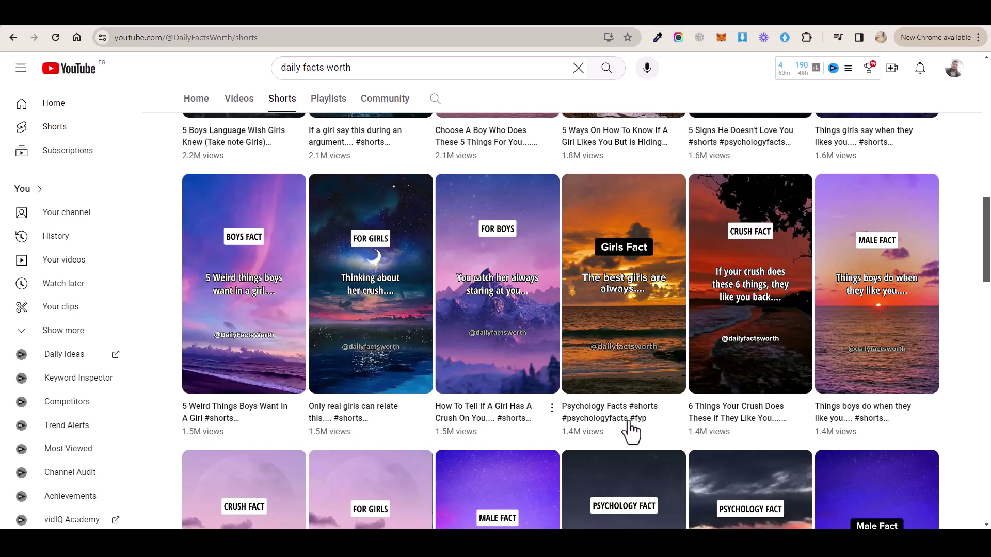
pyautogui.scroll(-2, 832, 380)
pyautogui.scroll(-2, 403, 413)
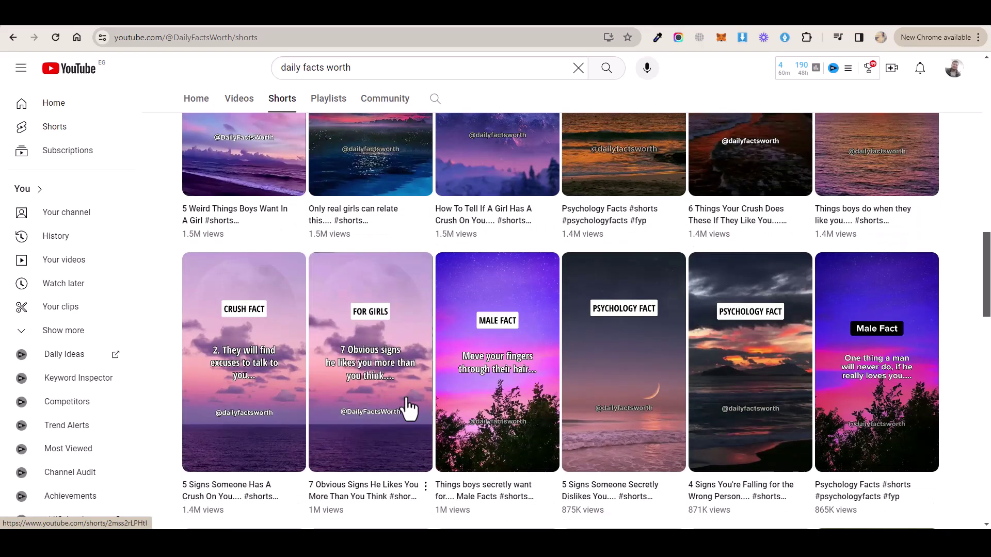
pyautogui.click(394, 304)
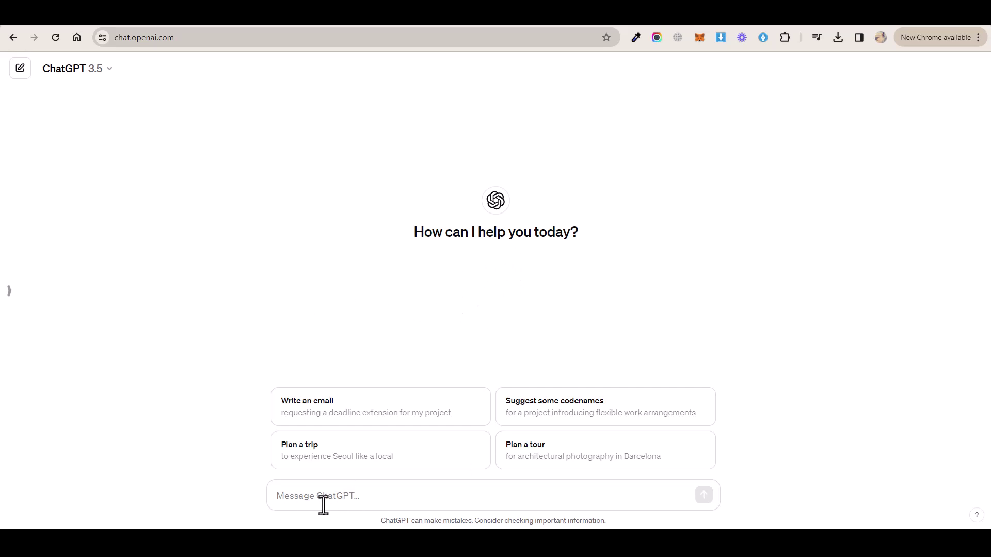
# In ChatGPT, enter the prepared prompt asking for 50 sets of facts in a table with topic, part 1 and part 2 columns
pyautogui.click(356, 495)
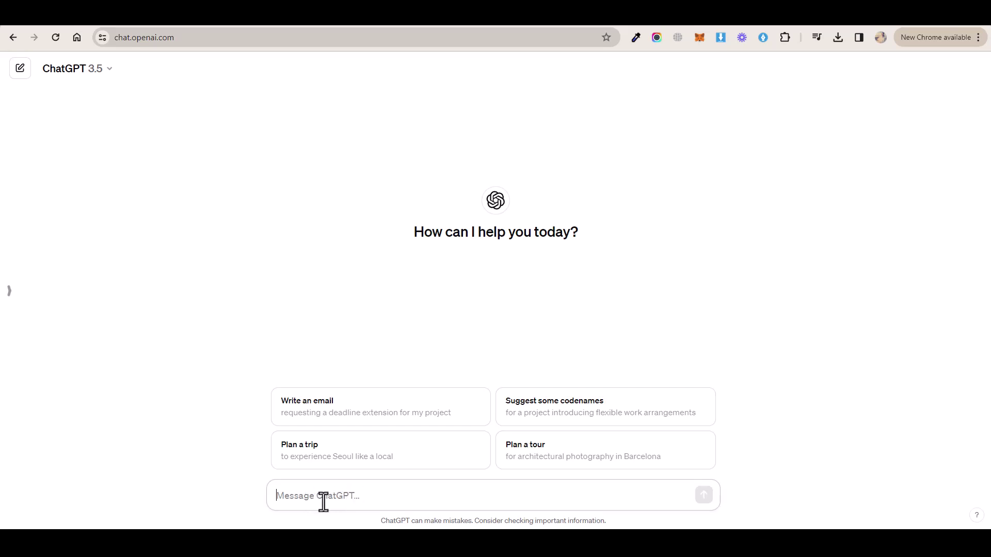
pyautogui.hotkey('ctrl', 'v')
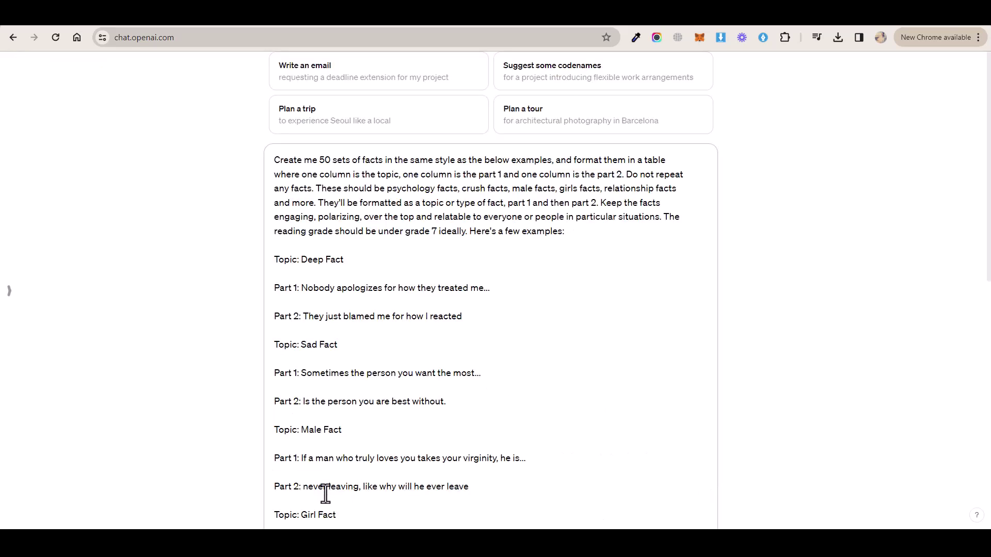
pyautogui.scroll(-8, 432, 258)
pyautogui.scroll(6, 370, 325)
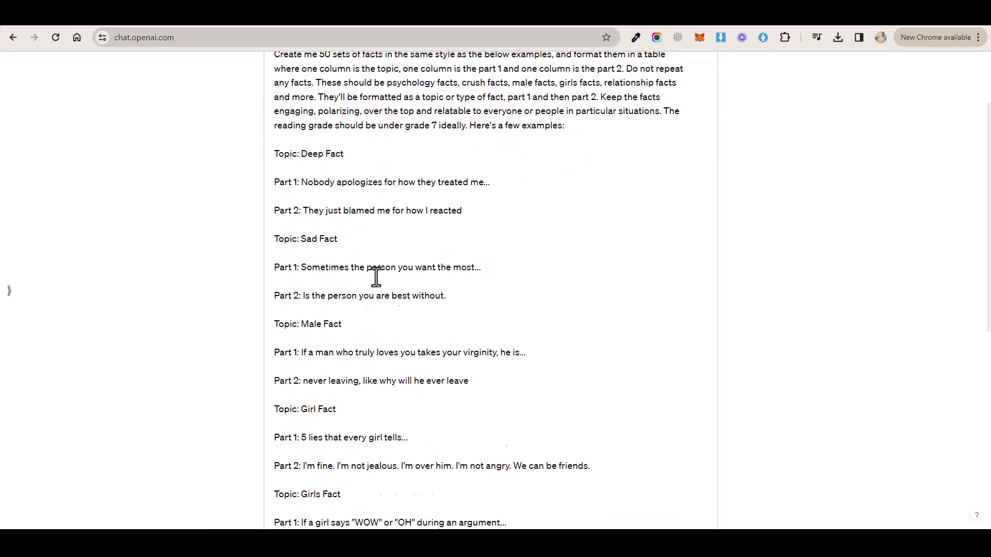
pyautogui.scroll(3, 335, 240)
# Review the requested number of facts and the Topic, Part 1 and Part 2 structure of the prompt's examples
pyautogui.moveTo(286, 162); pyautogui.dragTo(381, 162)
pyautogui.click(380, 161)
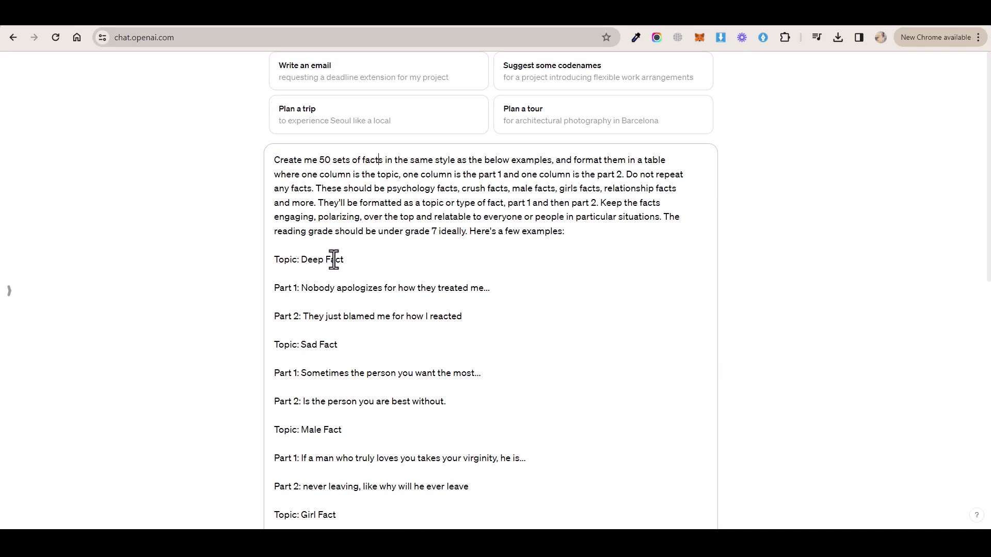
pyautogui.doubleClick(280, 261)
pyautogui.doubleClick(287, 288)
pyautogui.click(285, 317)
pyautogui.scroll(-5, 370, 347)
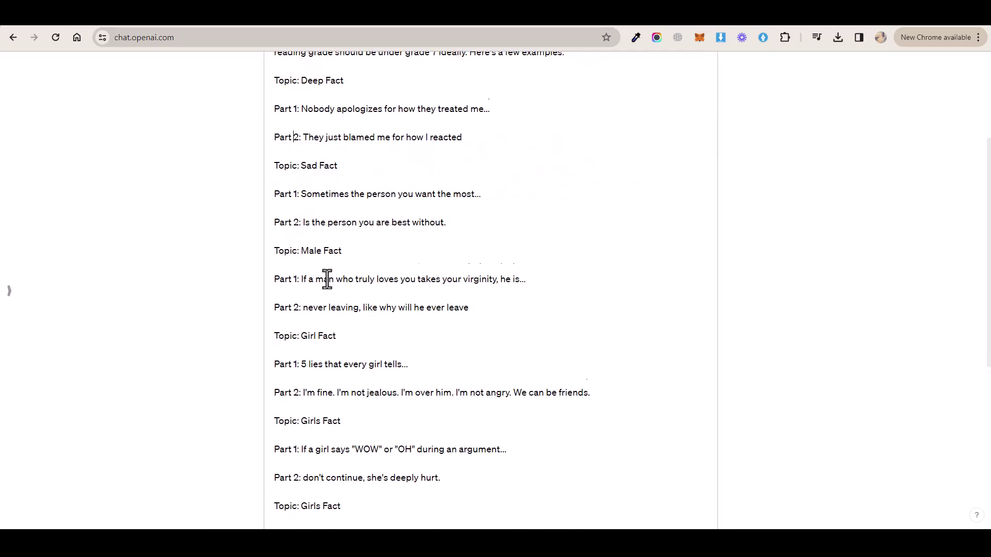
pyautogui.scroll(5, 407, 285)
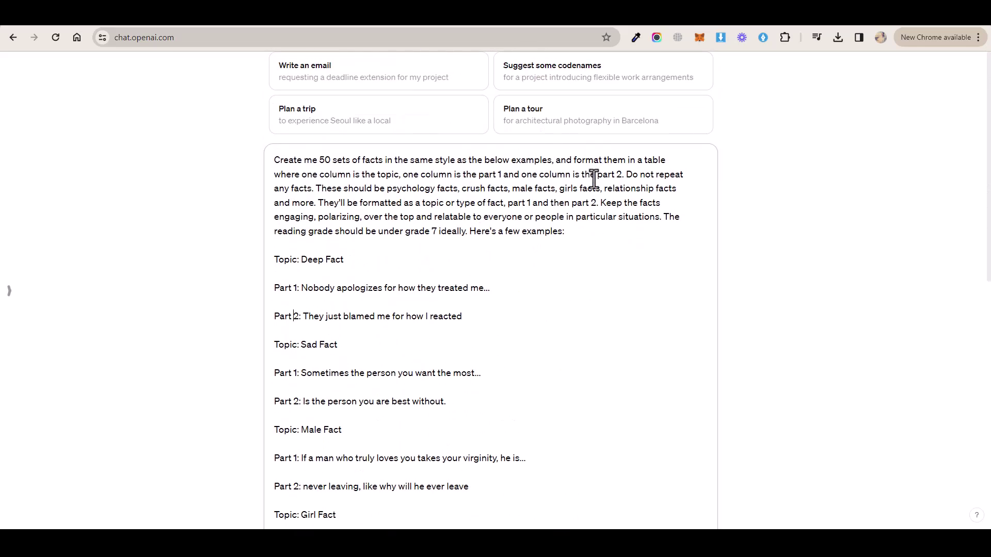
# Review the prompt's instructions on table format, types of facts and relatability
pyautogui.moveTo(574, 160); pyautogui.dragTo(624, 178)
pyautogui.click(624, 176)
pyautogui.moveTo(317, 189); pyautogui.dragTo(587, 195)
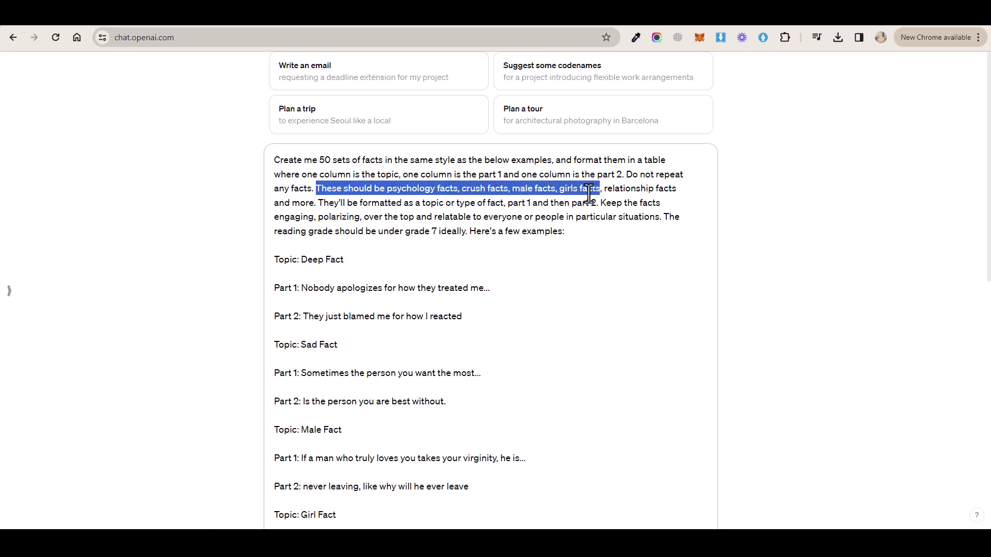
pyautogui.click(597, 190)
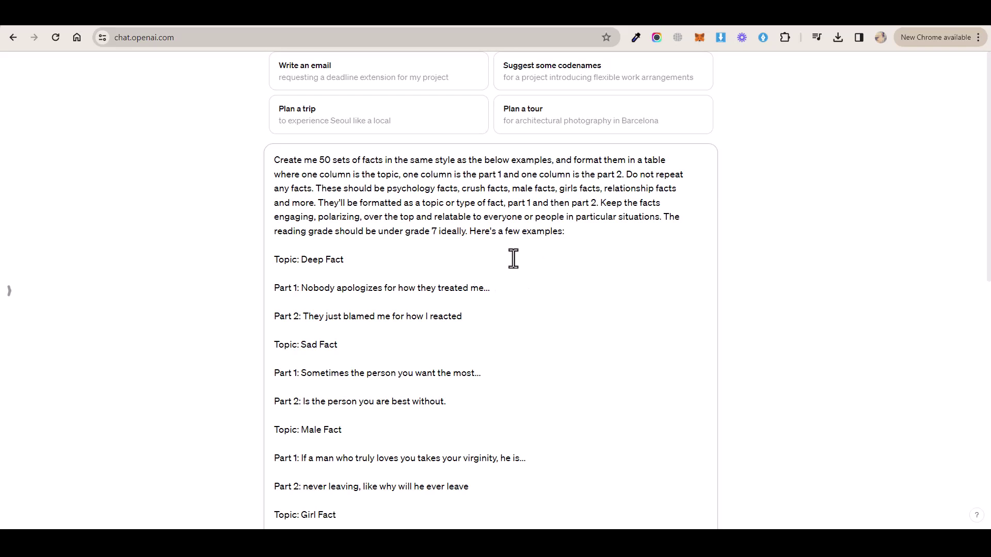
pyautogui.moveTo(453, 215); pyautogui.dragTo(507, 220)
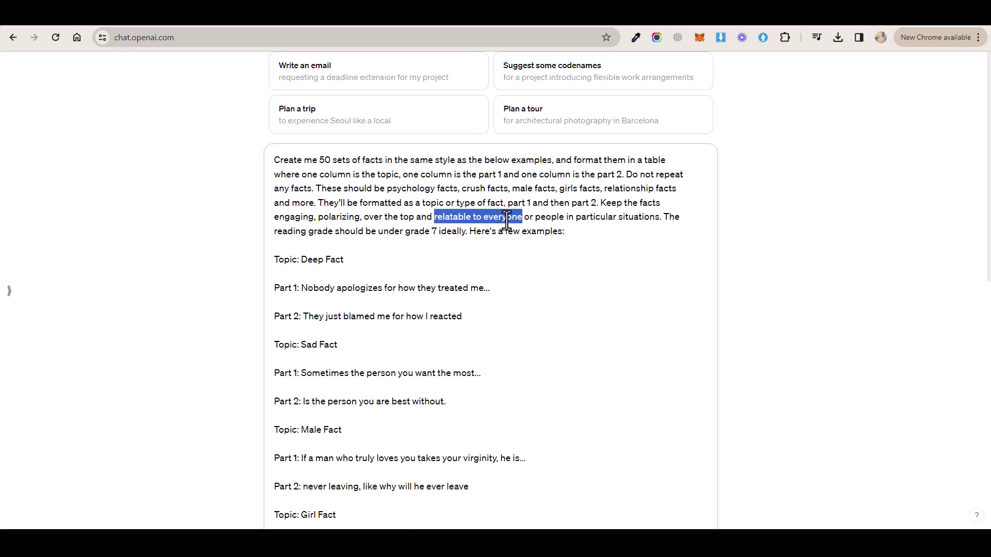
pyautogui.click(502, 217)
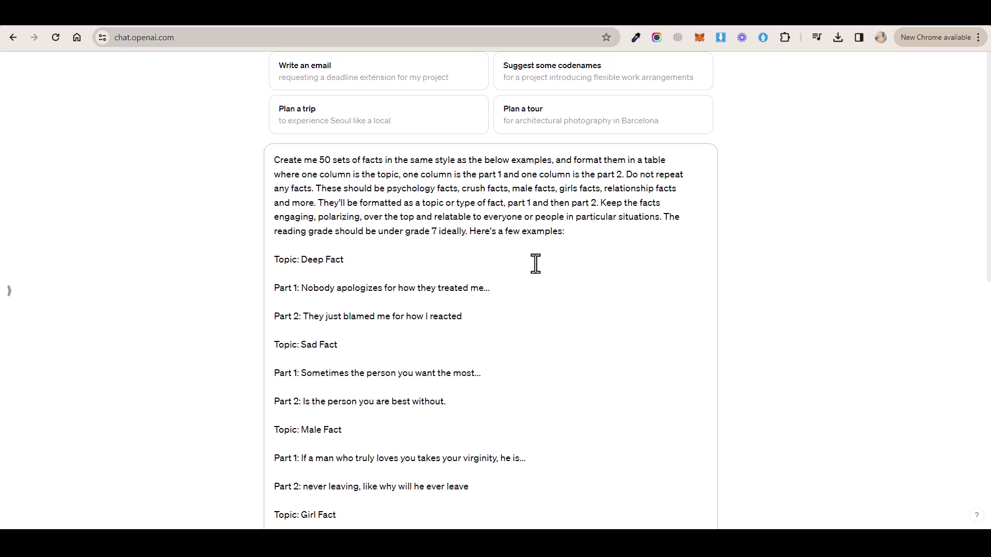
# Check the example facts through to the end of the prompt and send it
pyautogui.scroll(-4, 536, 264)
pyautogui.scroll(-6, 509, 279)
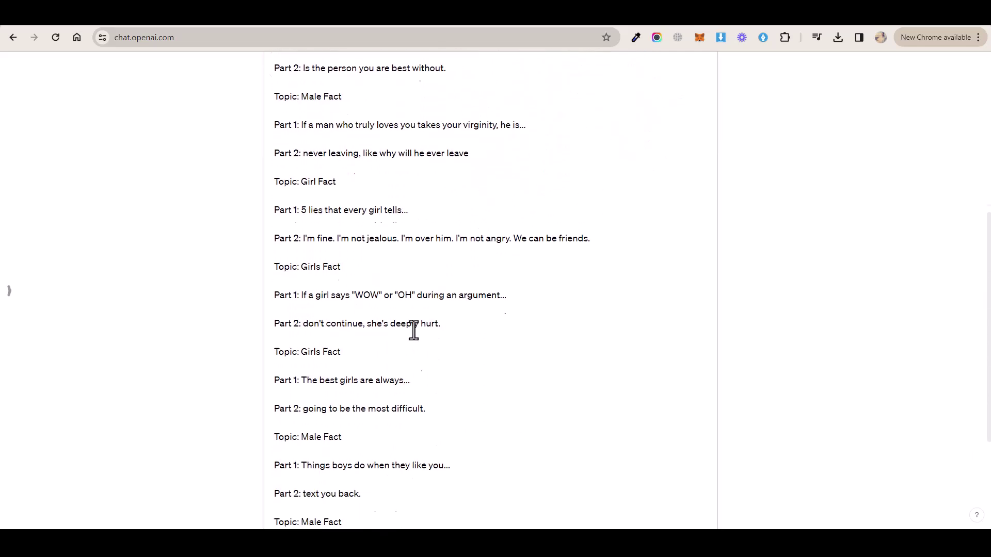
pyautogui.scroll(9, 465, 362)
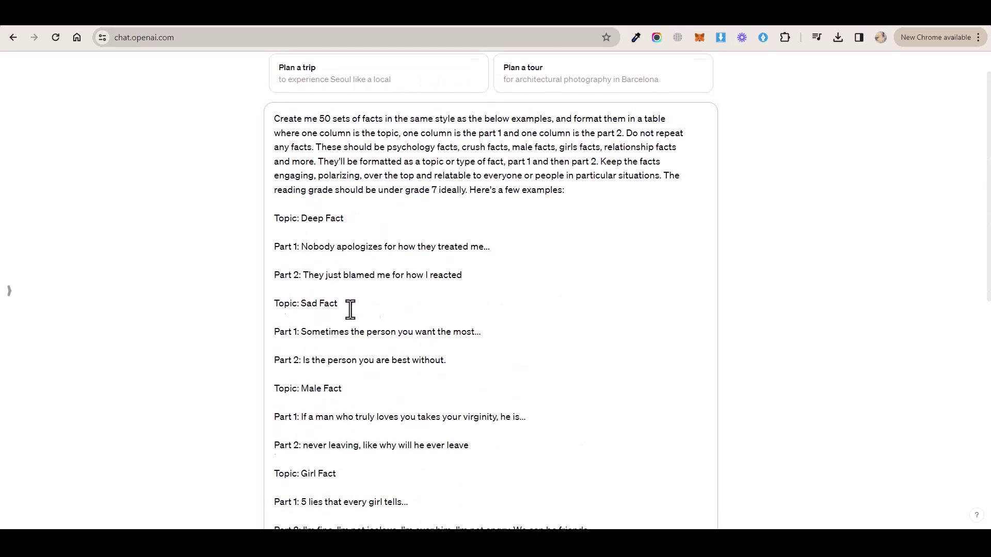
pyautogui.scroll(1, 381, 301)
pyautogui.scroll(-10, 537, 303)
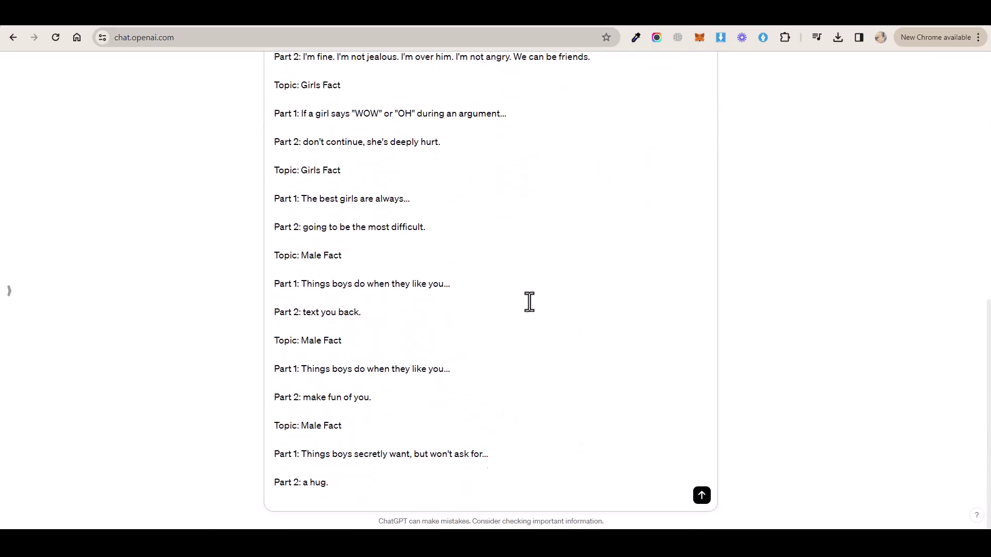
pyautogui.click(702, 496)
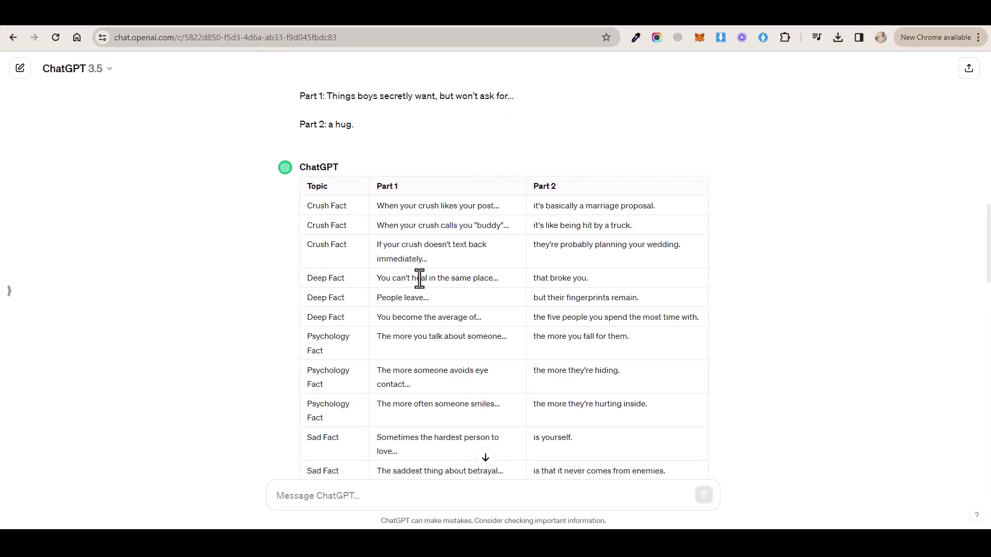
# Look through the generated fact table down to its last row and back to the start
pyautogui.scroll(-9, 447, 285)
pyautogui.scroll(-12, 733, 216)
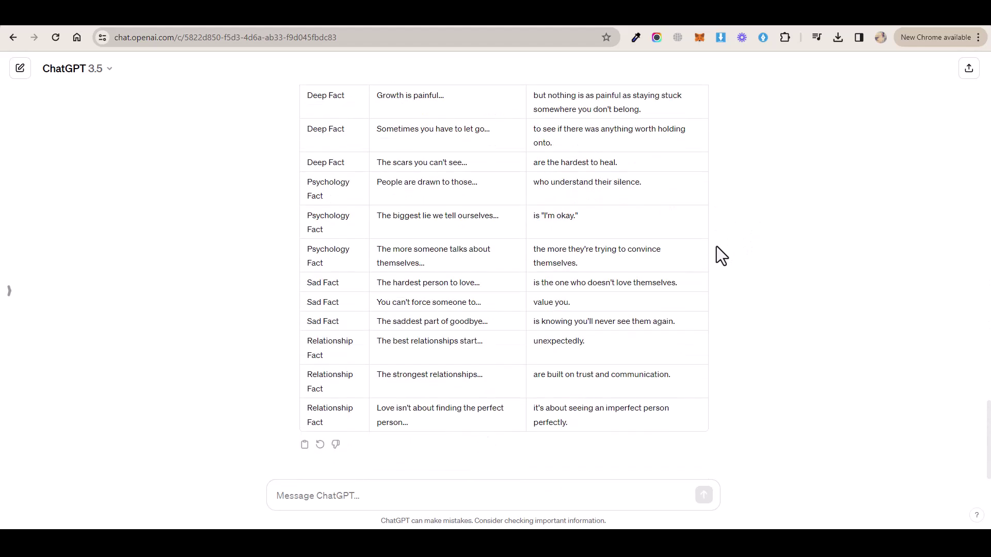
pyautogui.scroll(15, 738, 237)
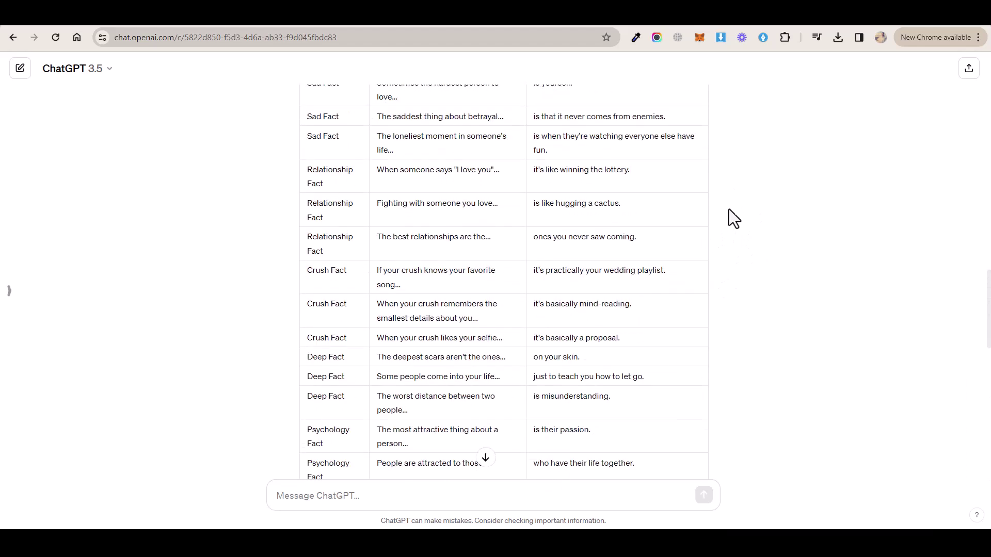
pyautogui.scroll(5, 728, 224)
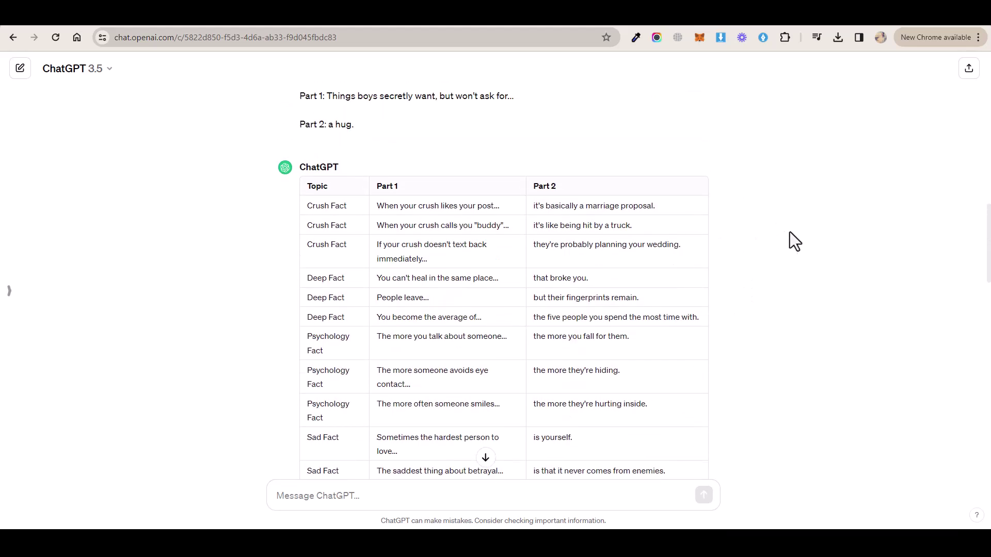
# Examine the table's Topic, Part 1 and Part 2 columns and read through the facts in each category
pyautogui.scroll(-1, 753, 244)
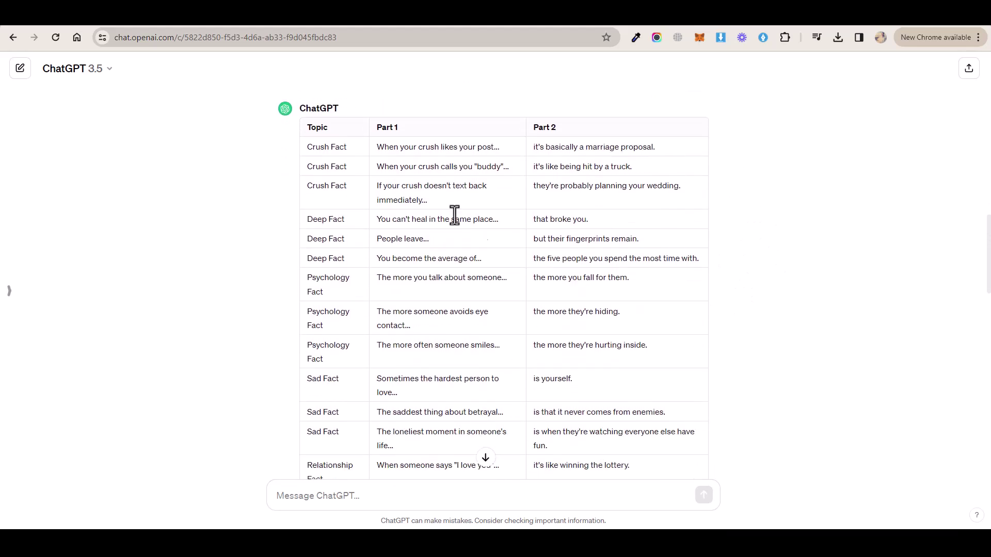
pyautogui.doubleClick(316, 128)
pyautogui.moveTo(377, 128); pyautogui.dragTo(391, 129)
pyautogui.scroll(-12, 746, 199)
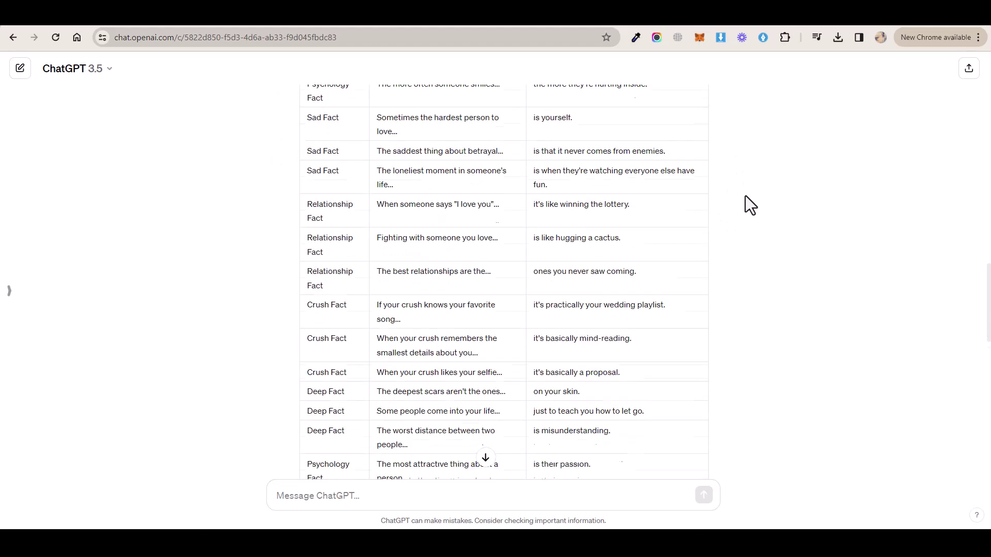
pyautogui.scroll(-7, 639, 311)
pyautogui.scroll(5, 602, 303)
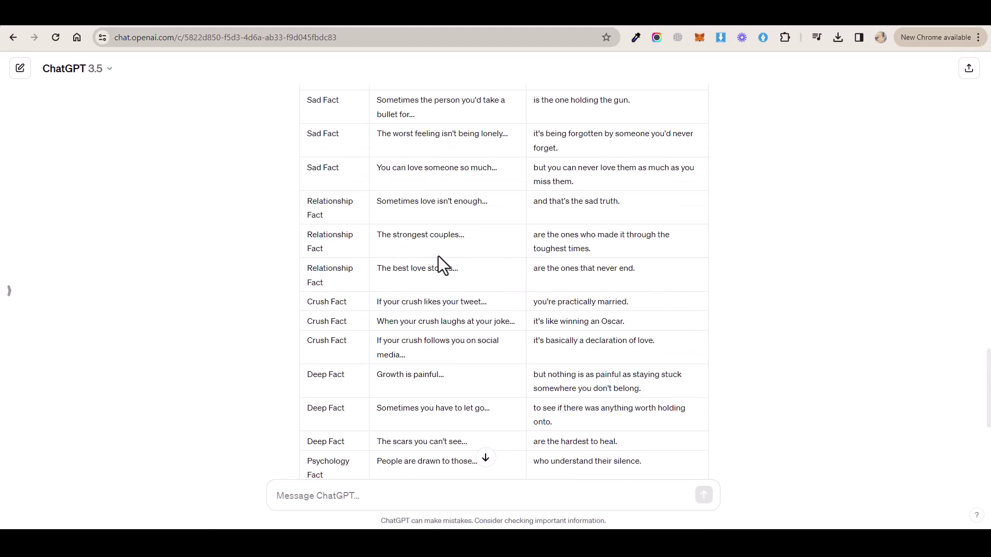
pyautogui.scroll(12, 439, 271)
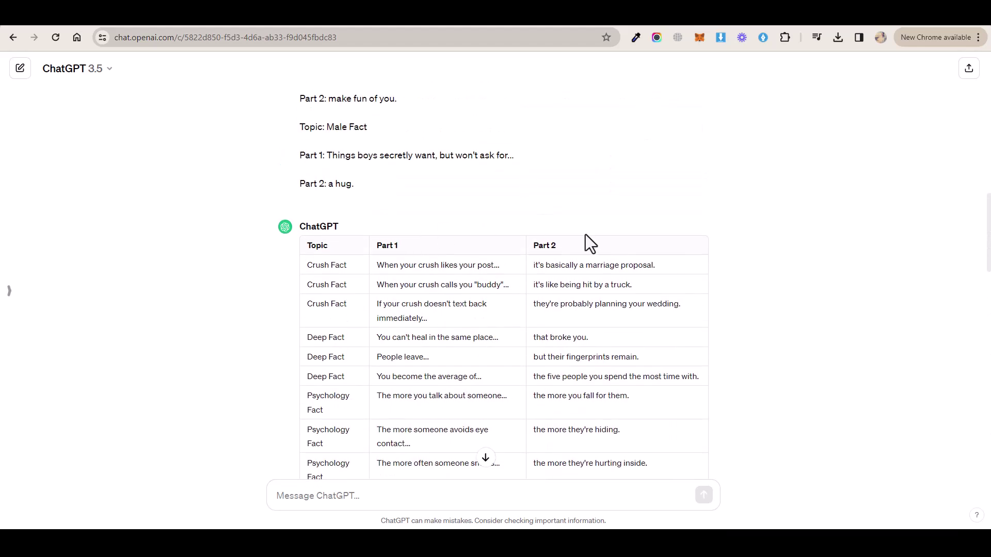
pyautogui.scroll(-2, 572, 211)
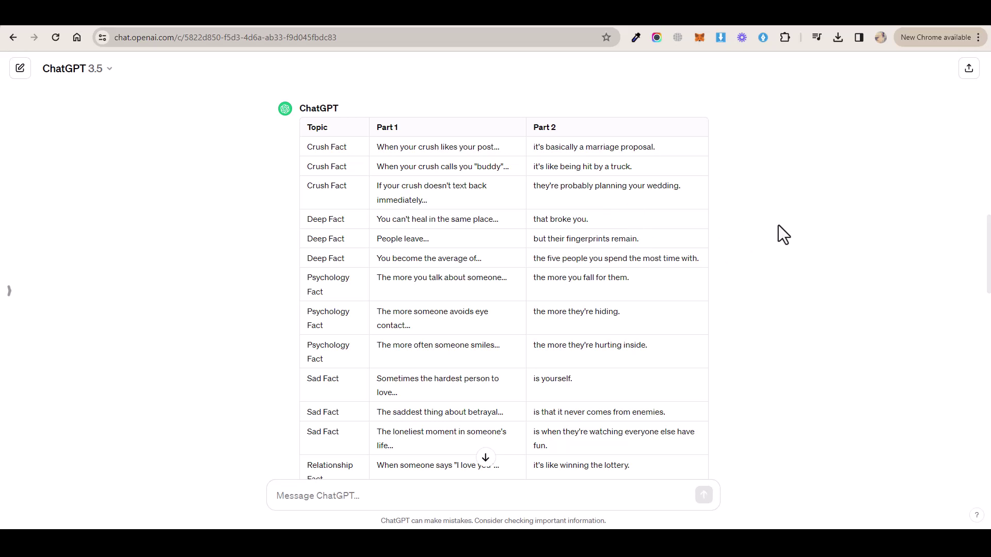
pyautogui.scroll(-1, 785, 258)
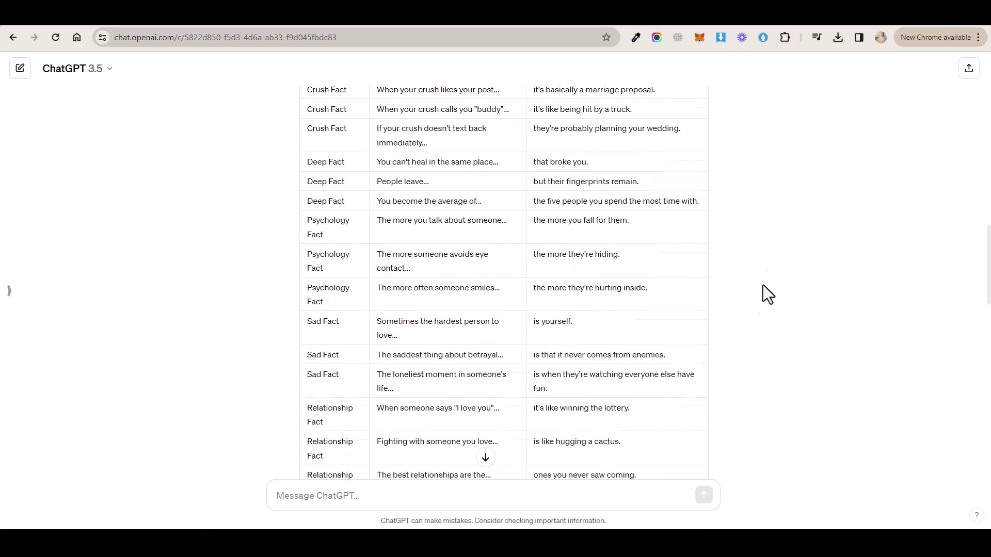
pyautogui.scroll(1, 761, 258)
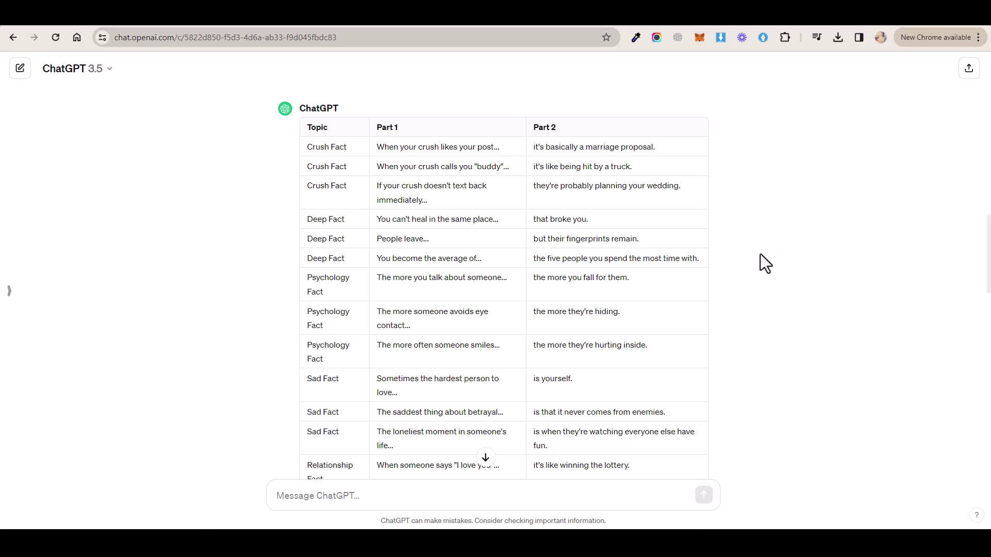
pyautogui.scroll(-8, 759, 258)
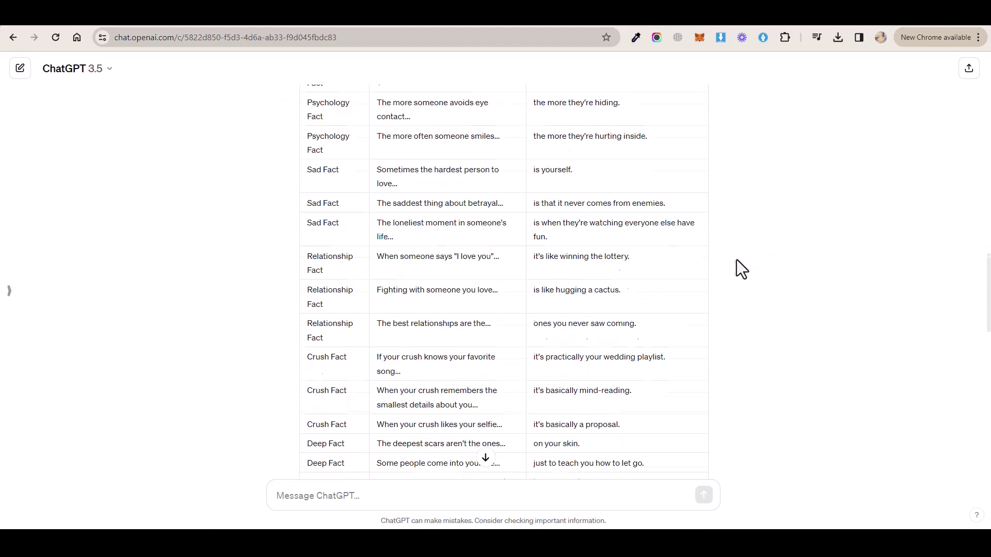
pyautogui.scroll(-11, 702, 256)
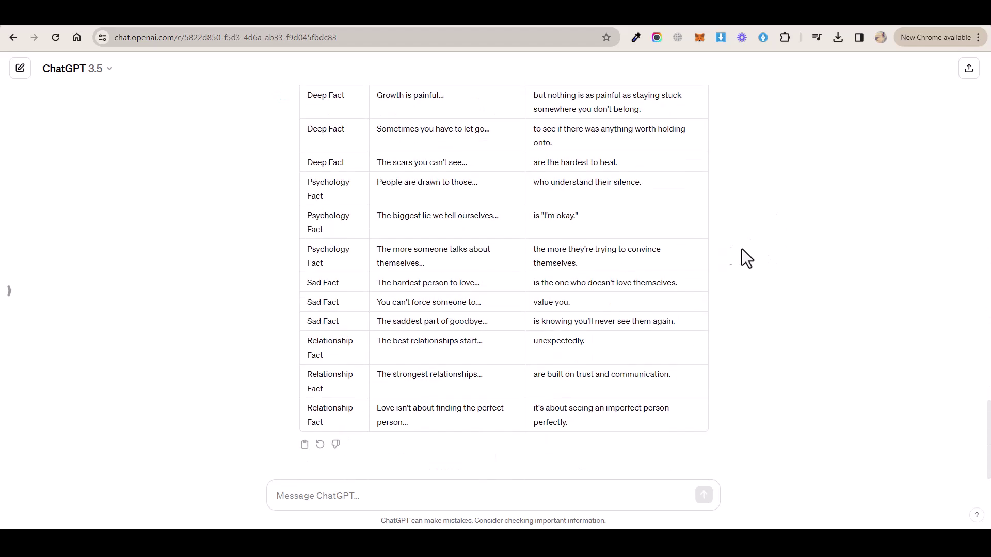
pyautogui.scroll(10, 758, 234)
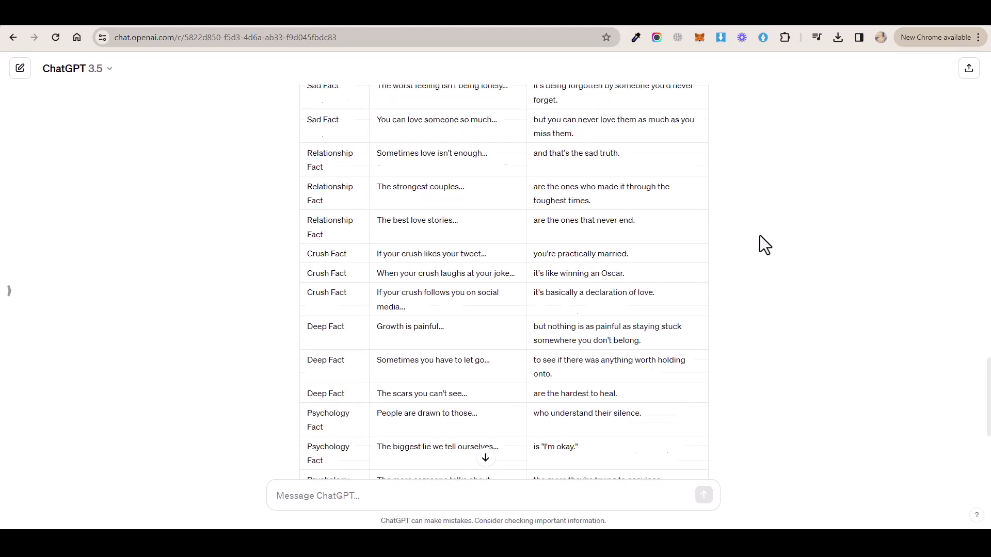
pyautogui.scroll(6, 759, 289)
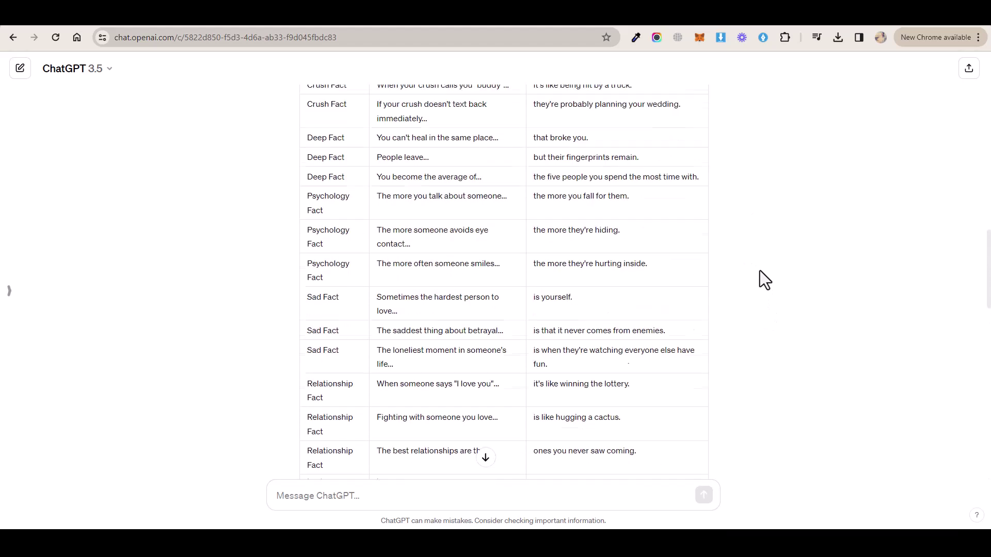
pyautogui.scroll(-2, 758, 281)
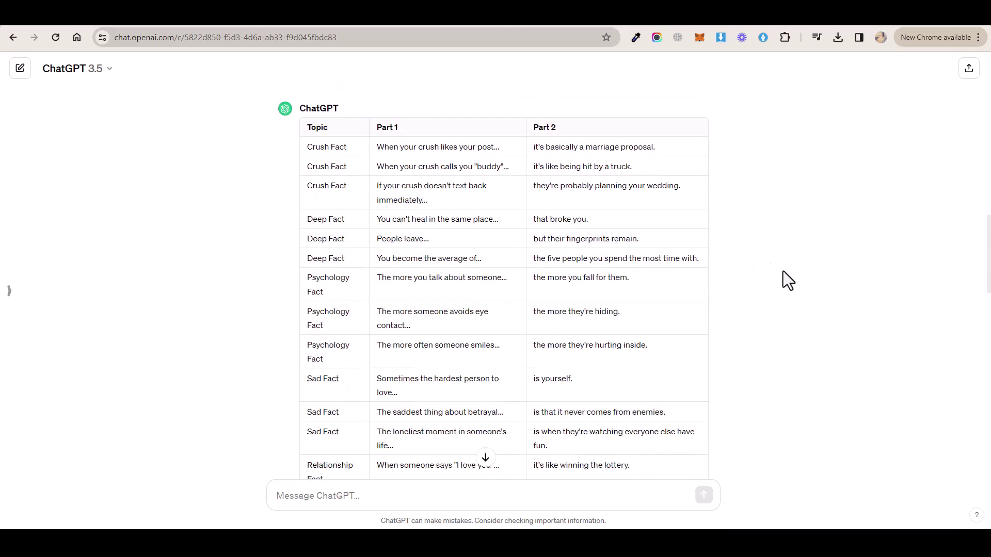
# Send the follow-up message "Come up with 50 more using the same specifications, don't repeat previous ones"
pyautogui.scroll(-12, 754, 336)
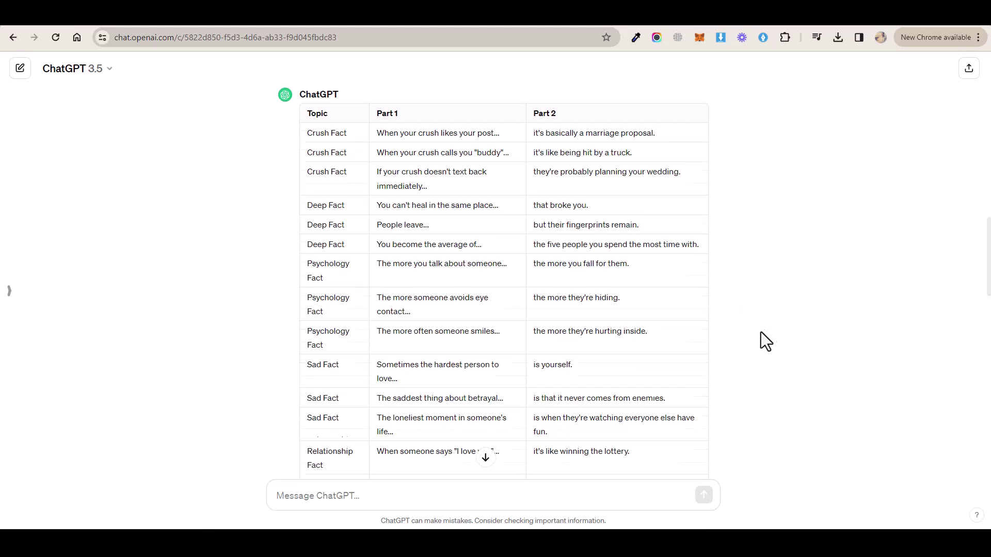
pyautogui.click(332, 499)
pyautogui.write("Come up with 50 more using the same specifications, don't repeat previous ones")
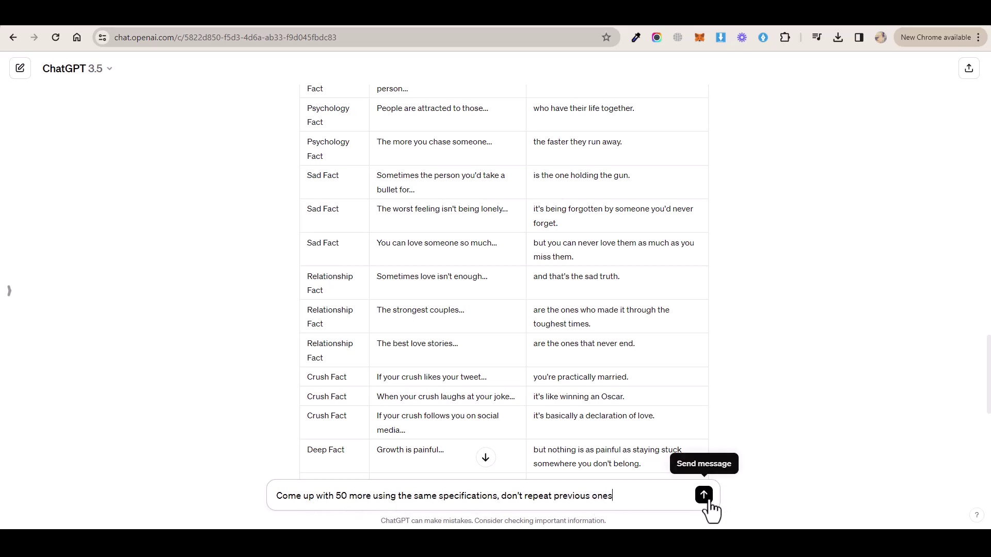
pyautogui.scroll(-5, 551, 327)
pyautogui.press('Return')
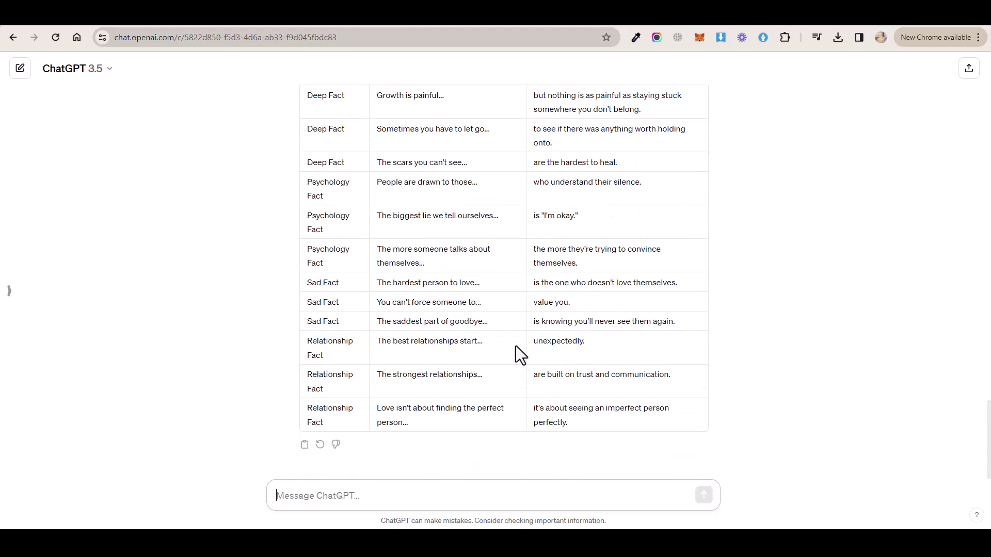
# Look through both generated fact tables across all topics and return to the start of the first one
pyautogui.scroll(12, 546, 347)
pyautogui.scroll(8, 570, 292)
pyautogui.scroll(-2, 428, 247)
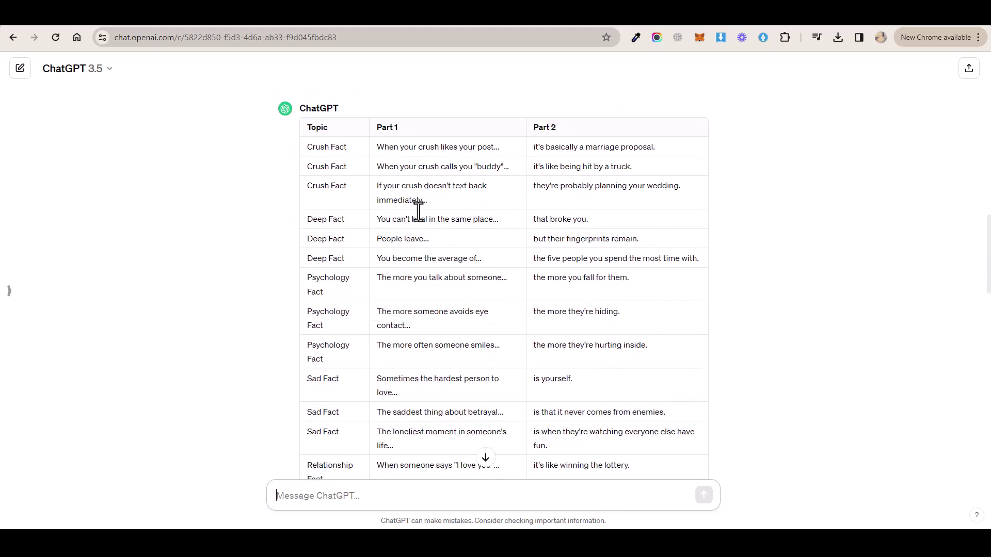
pyautogui.scroll(-3, 559, 262)
pyautogui.scroll(-9, 676, 254)
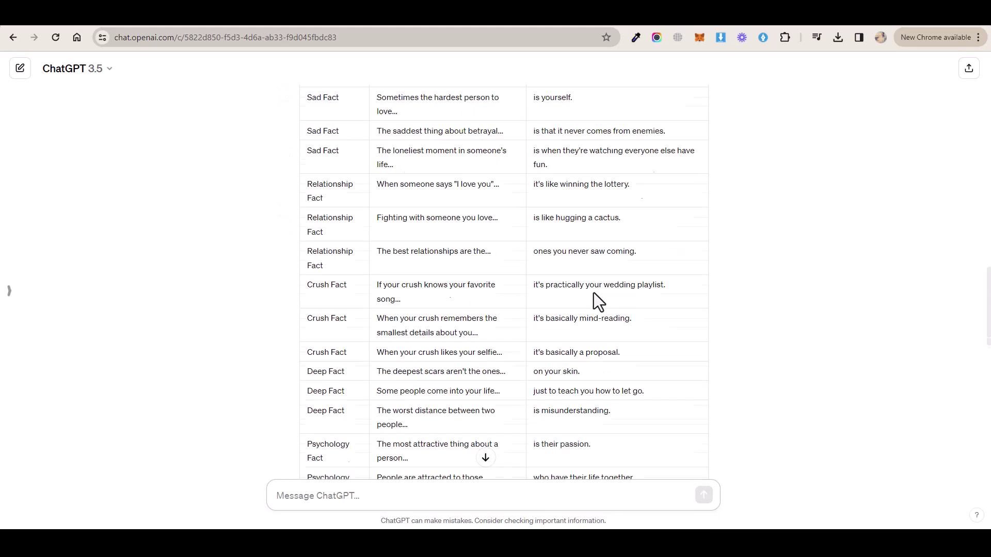
pyautogui.scroll(-7, 619, 320)
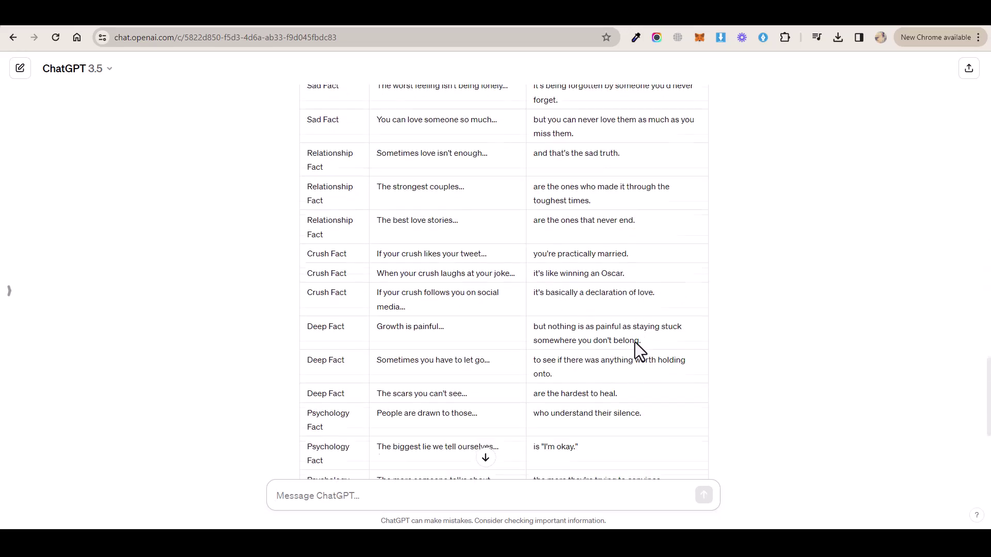
pyautogui.scroll(10, 635, 350)
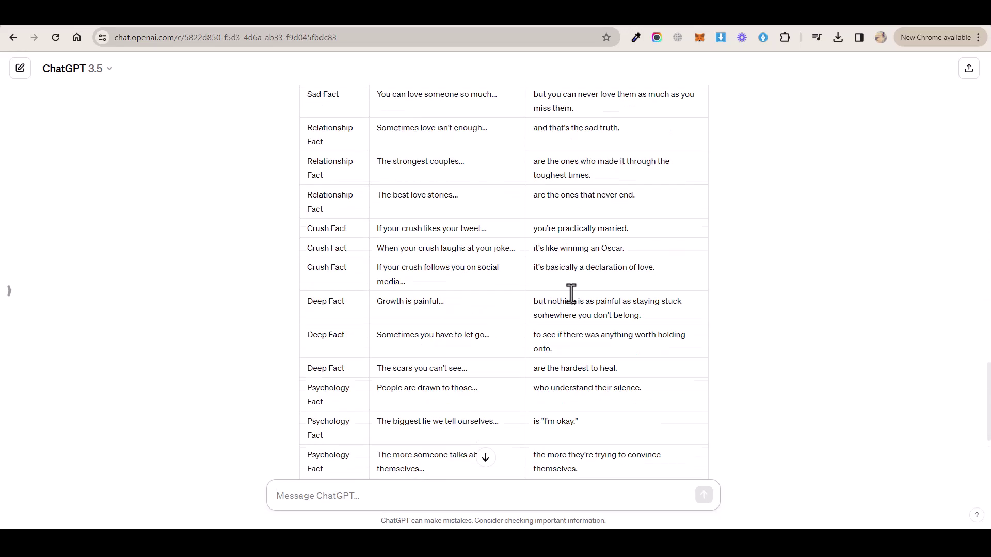
pyautogui.scroll(2, 513, 304)
pyautogui.scroll(-1, 522, 281)
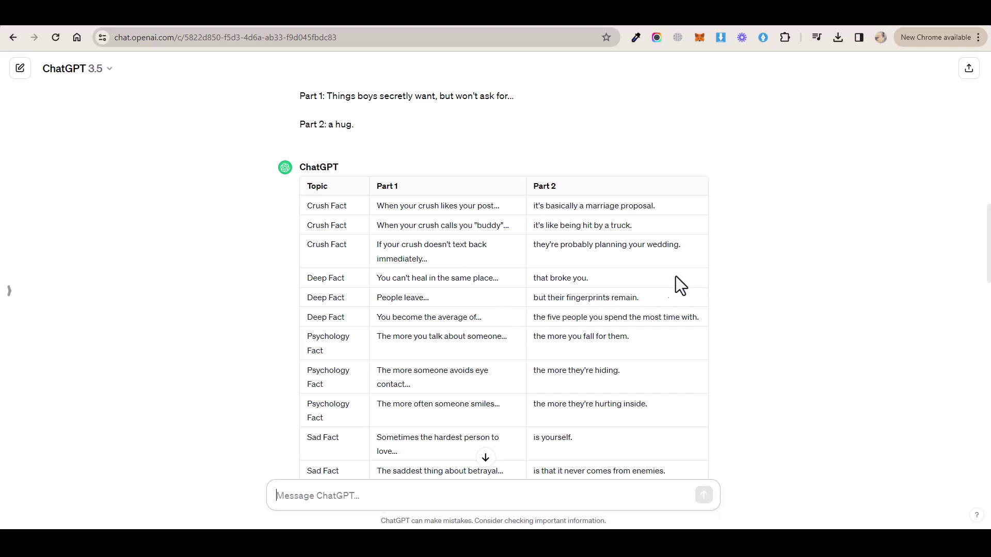
# Copy the rows of the generated fact table, starting from its Topic, Part 1 and Part 2 header row
pyautogui.moveTo(315, 187); pyautogui.dragTo(578, 421)
pyautogui.rightClick(581, 405)
pyautogui.click(593, 236)
pyautogui.click(487, 301)
# Switch to Canva, search for "youtube shorts" and create a blank YouTube Shorts design
pyautogui.hotkey('ctrl', 'Tab')
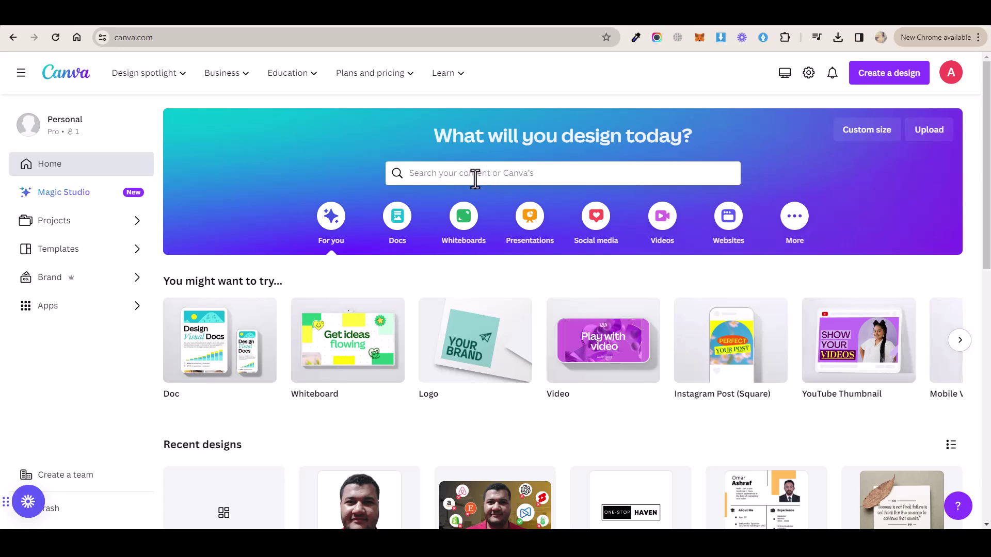
pyautogui.click(499, 172)
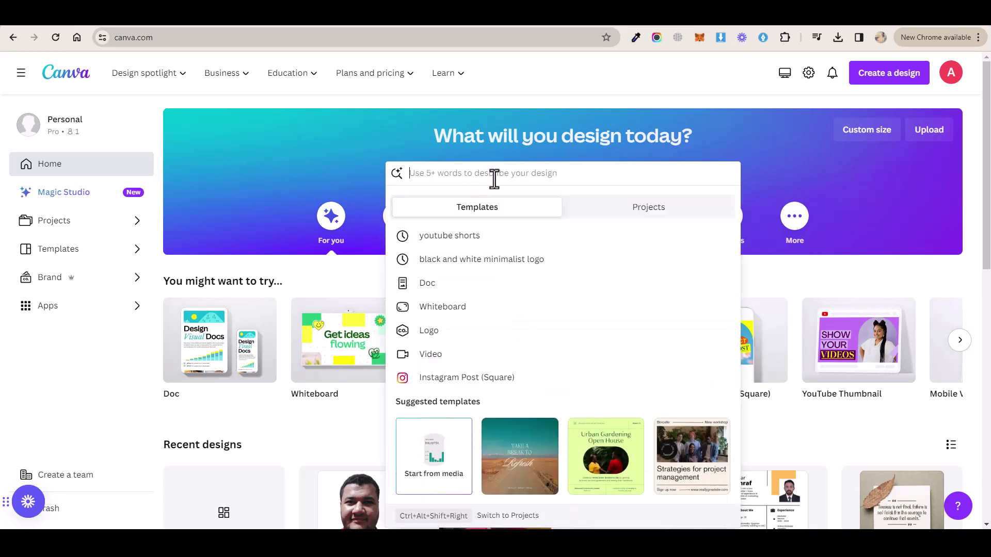
pyautogui.hotkey('ctrl', 'v')
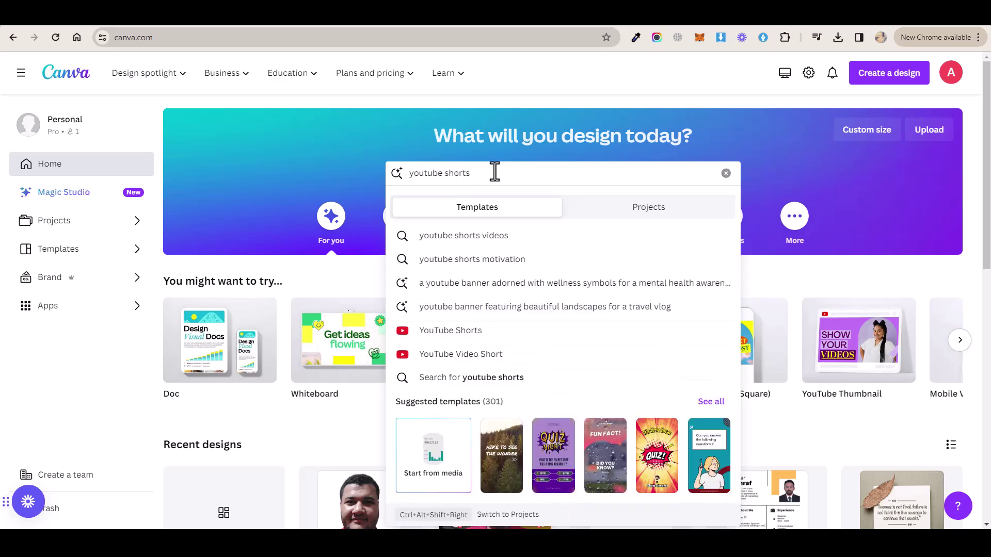
pyautogui.click(466, 334)
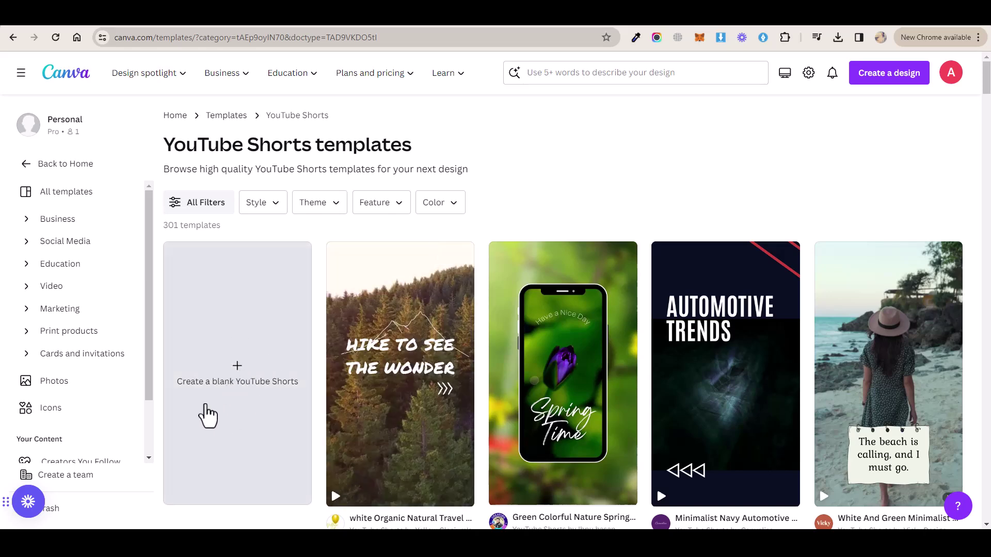
pyautogui.click(231, 379)
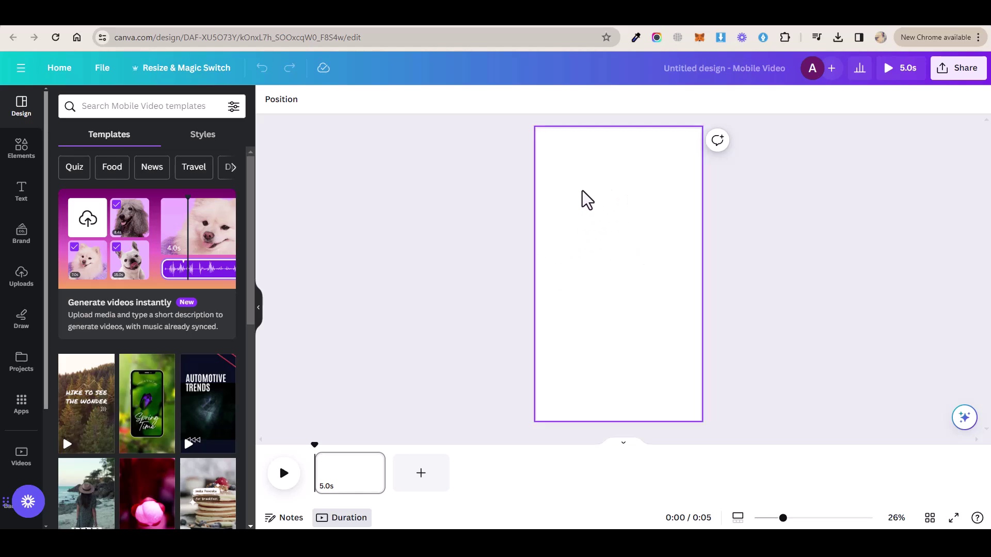
# Check the Topic, Part 1 and Part 2 column headings of the ChatGPT table and return to the Canva design
pyautogui.click(643, 15)
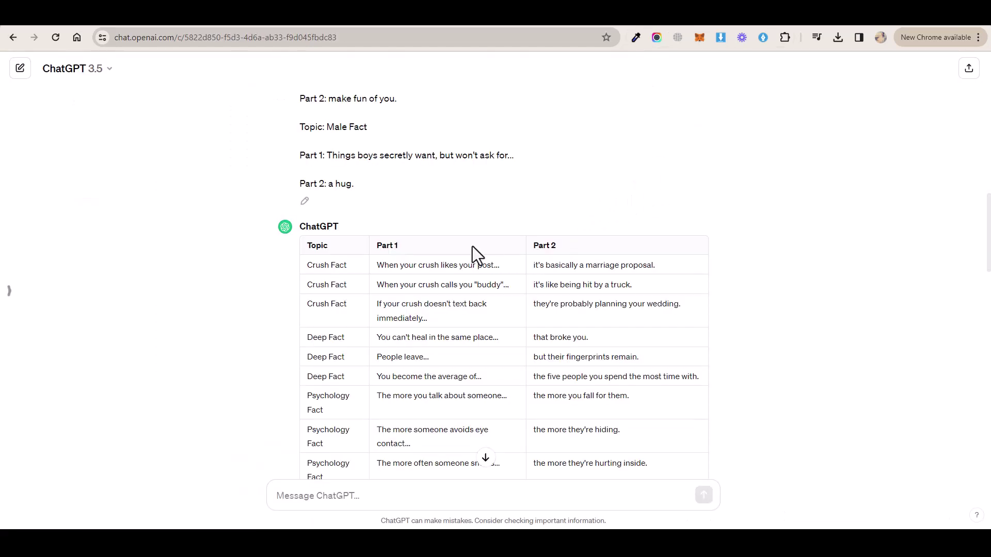
pyautogui.click(387, 240)
pyautogui.moveTo(540, 248); pyautogui.dragTo(559, 248)
pyautogui.click(556, 244)
pyautogui.hotkey('ctrl', 'shift', 'Tab')
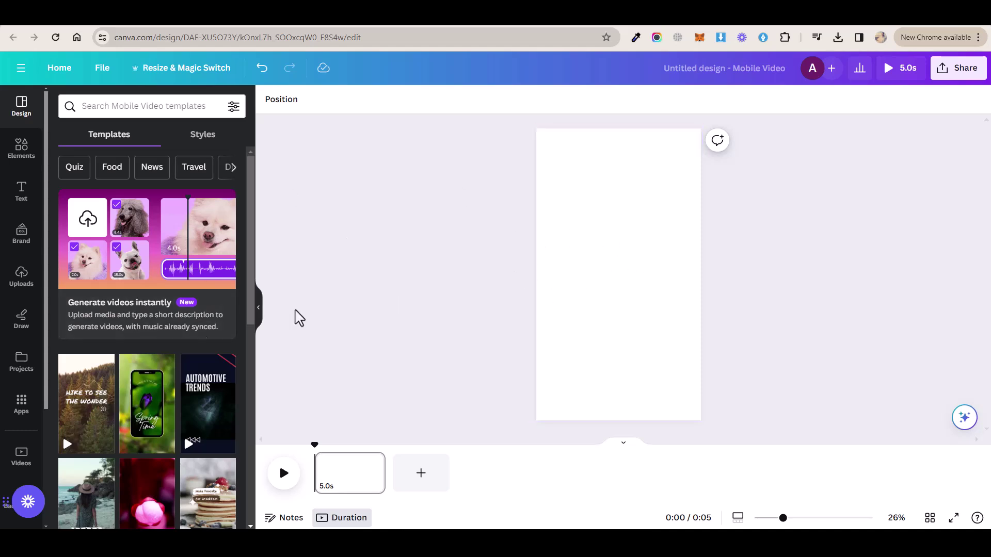
# Open Canva's Videos app and search the stock videos for "sunset"
pyautogui.click(19, 410)
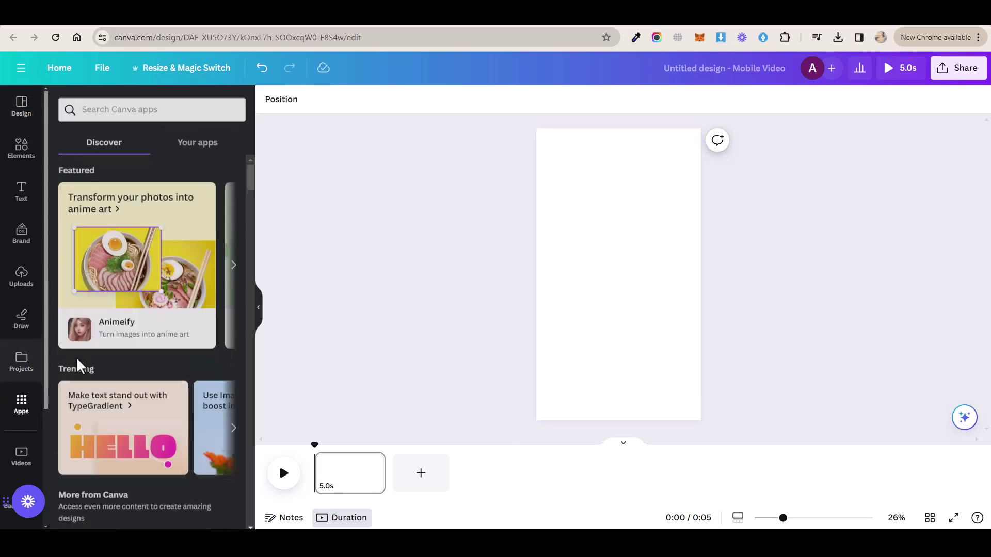
pyautogui.scroll(-8, 129, 376)
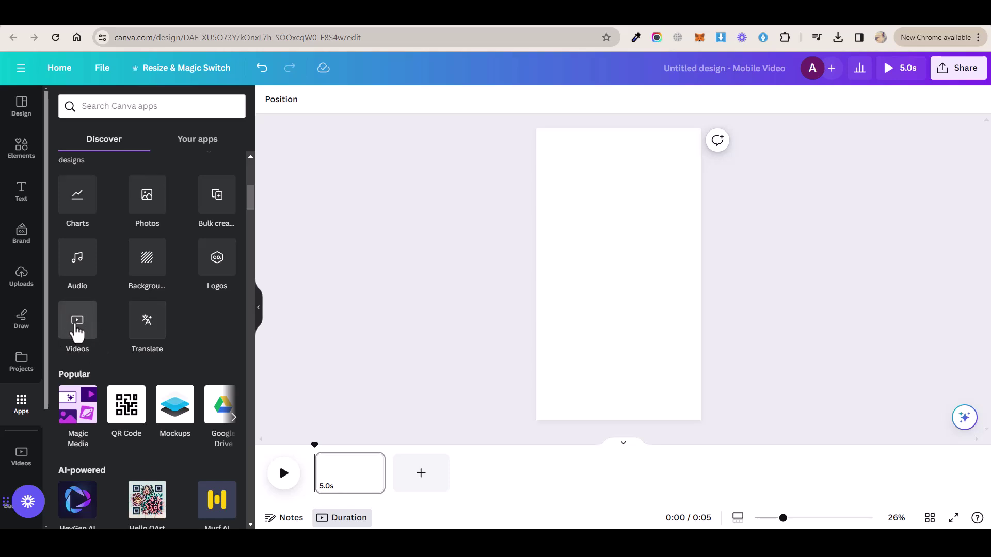
pyautogui.click(76, 323)
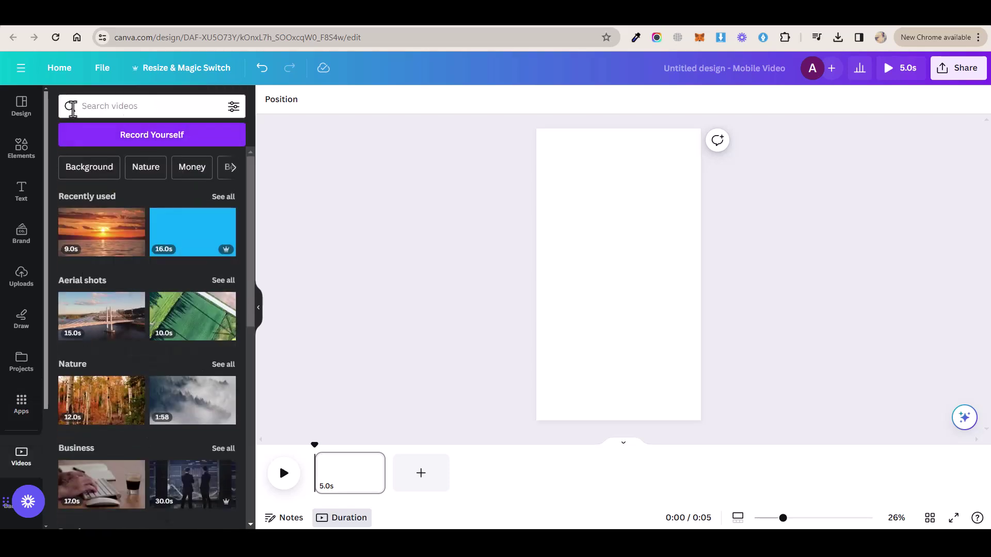
pyautogui.click(120, 109)
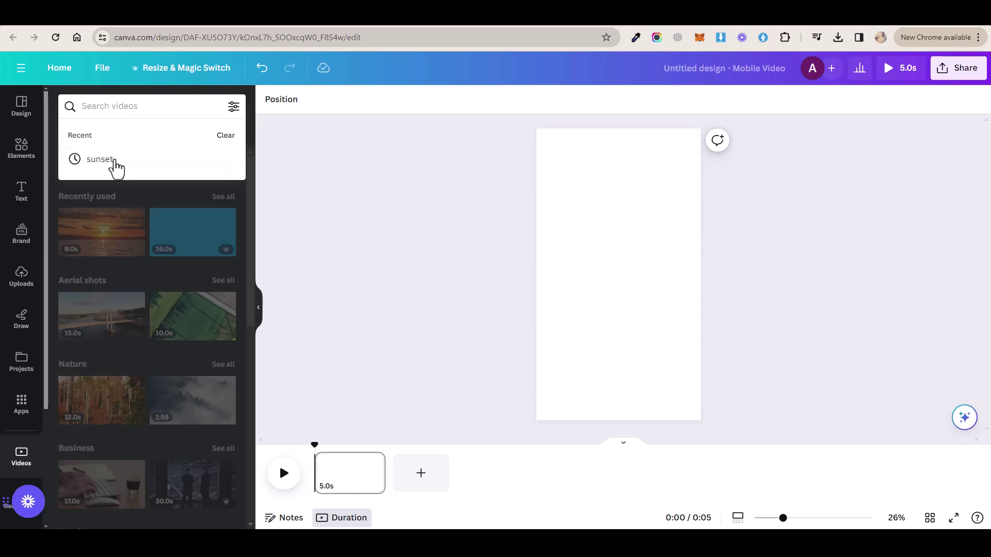
pyautogui.click(469, 206)
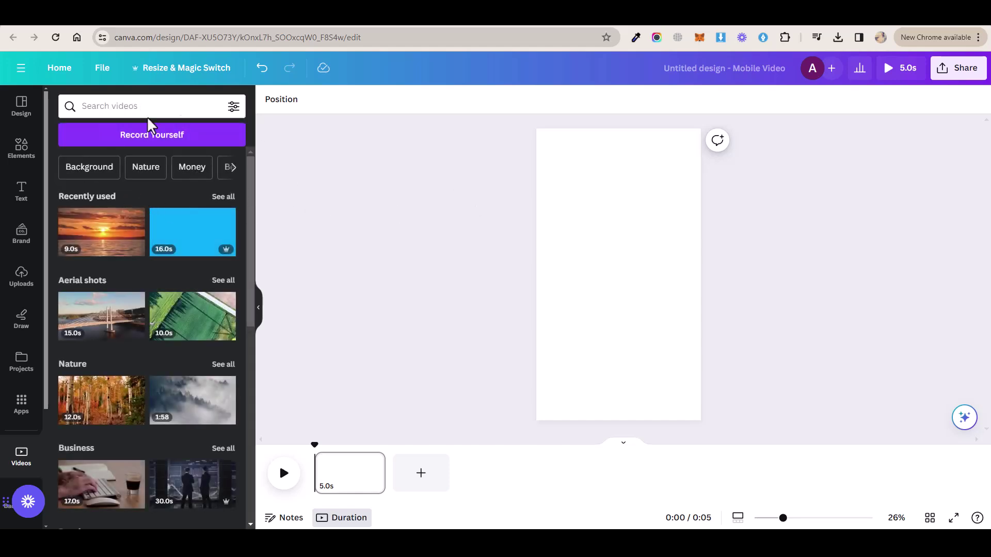
pyautogui.click(115, 110)
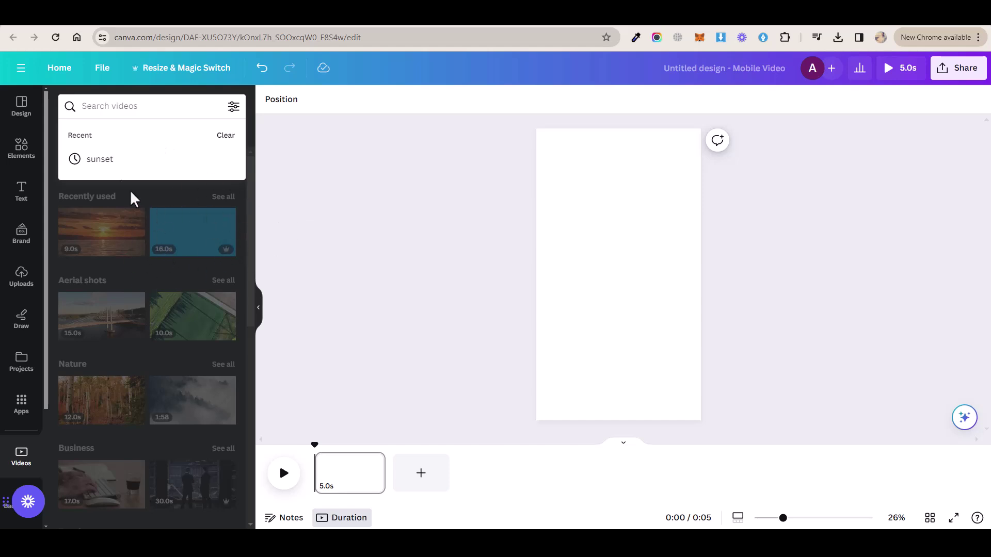
pyautogui.click(96, 160)
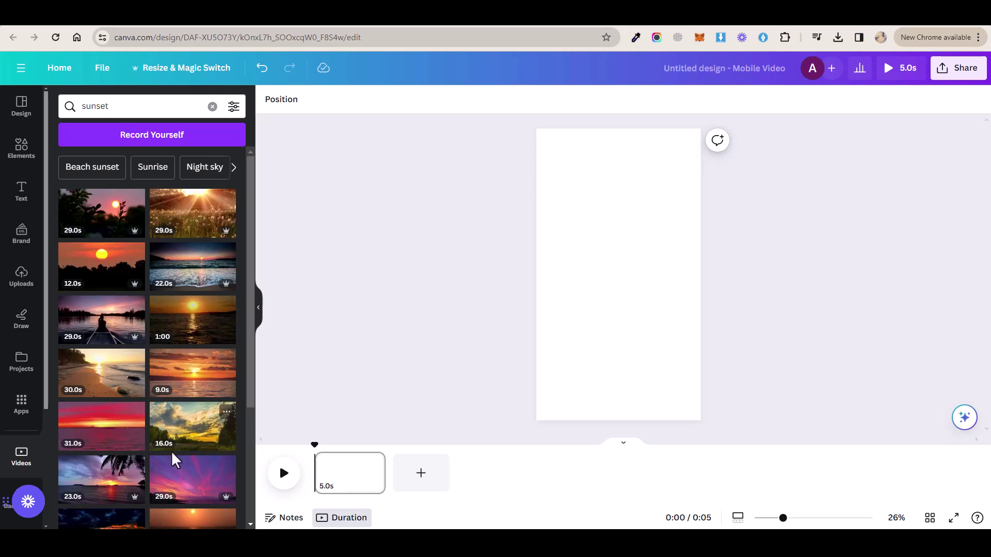
# Fill the page background with the 1:00 clip of the sunset over the sea and trim it to 6.0 seconds
pyautogui.moveTo(175, 333); pyautogui.dragTo(540, 138)
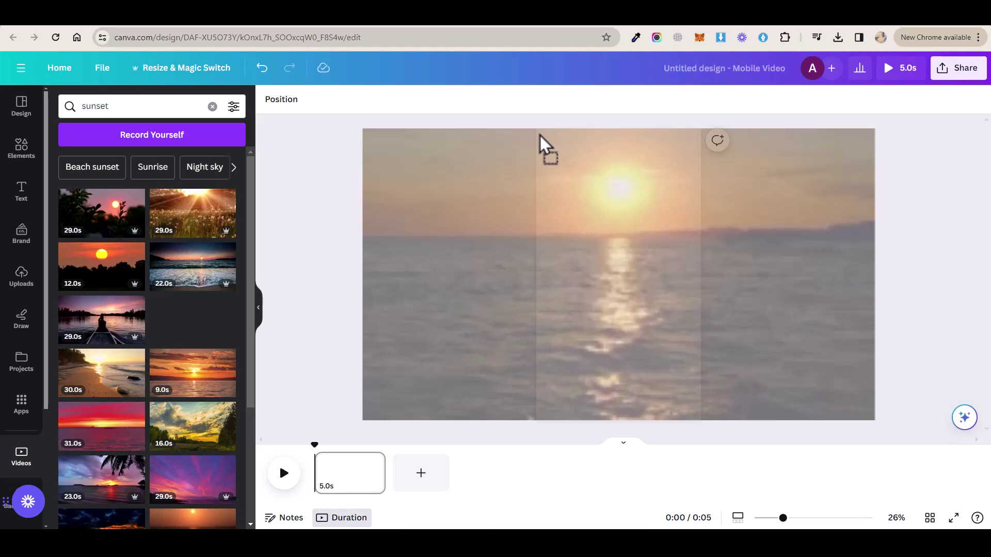
pyautogui.moveTo(540, 137); pyautogui.dragTo(551, 163)
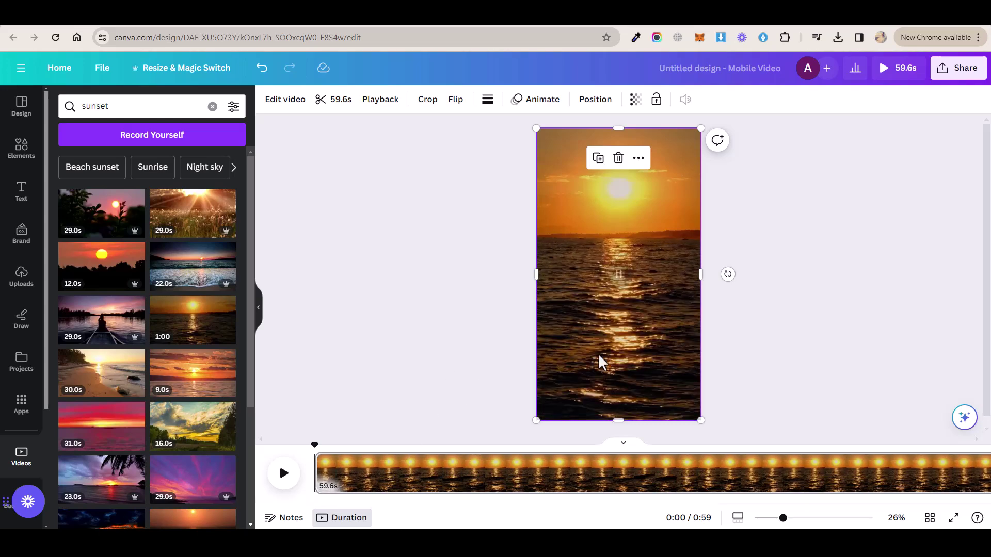
pyautogui.moveTo(605, 305)
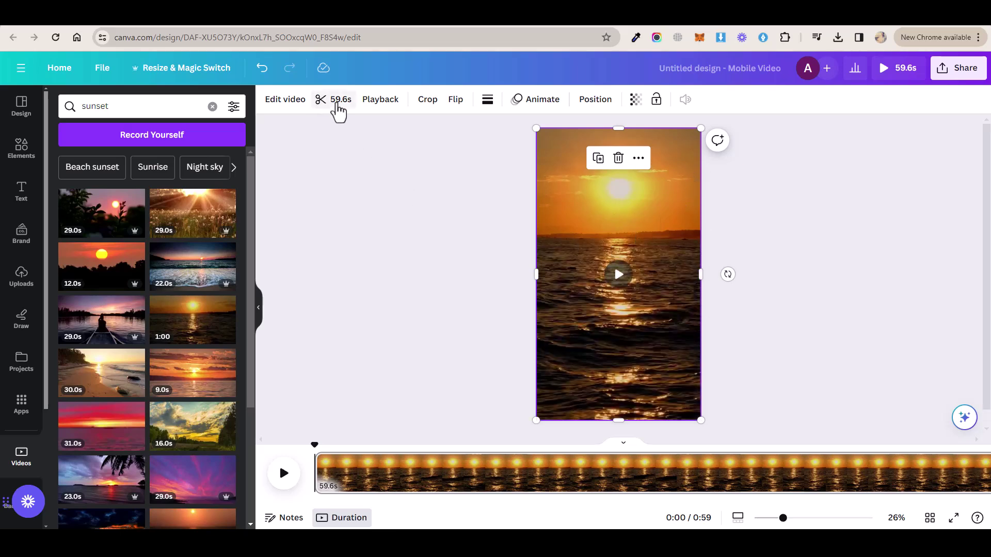
pyautogui.click(333, 100)
pyautogui.moveTo(949, 99); pyautogui.dragTo(389, 103)
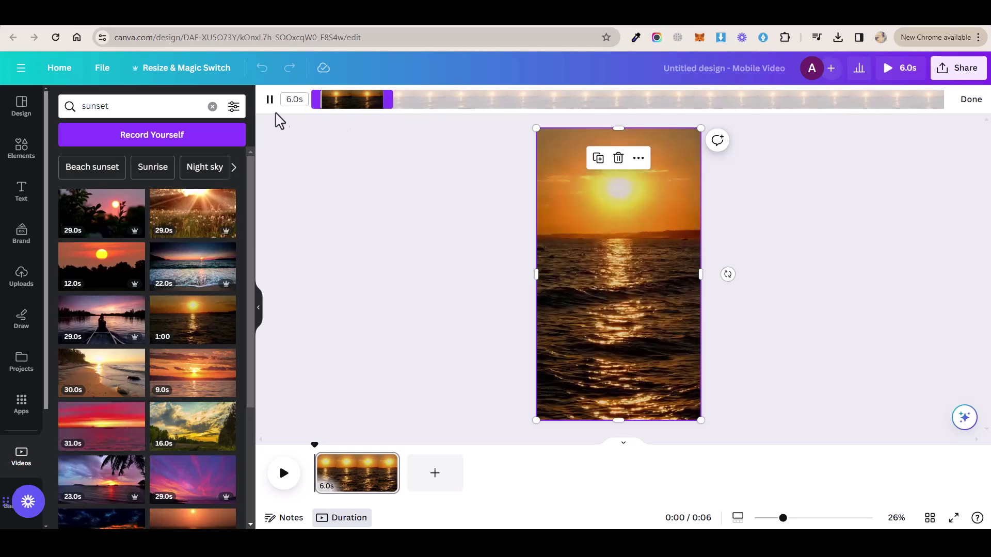
pyautogui.click(970, 99)
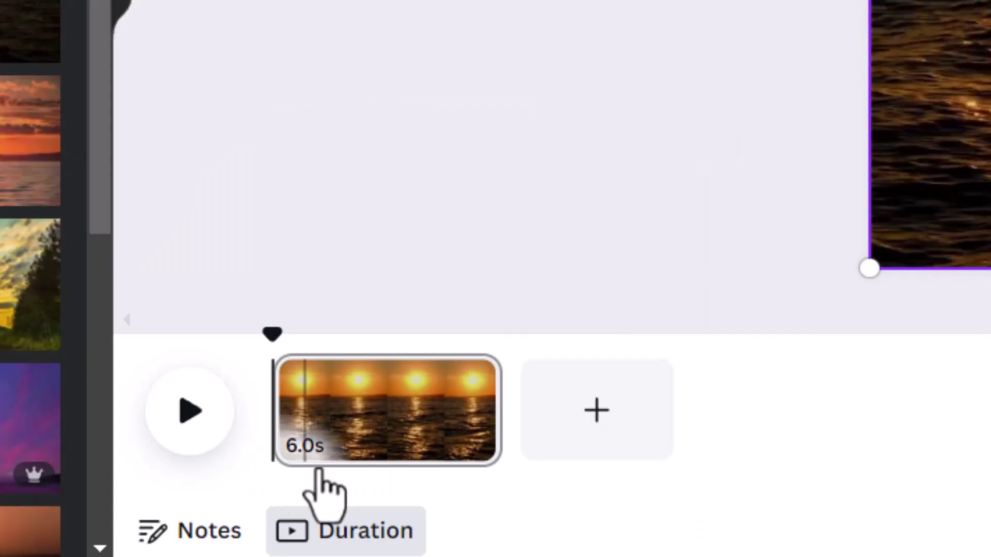
pyautogui.click(333, 501)
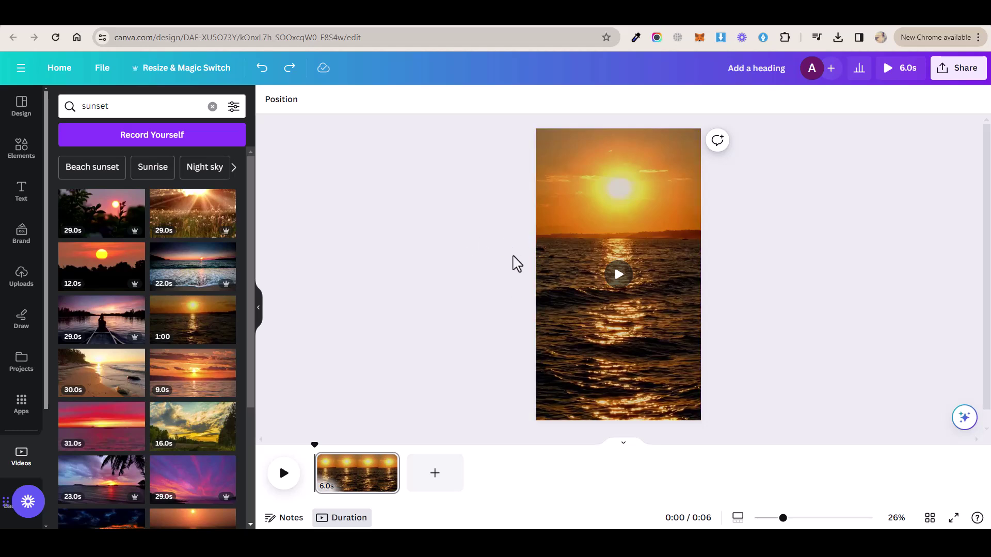
# Add a heading reading "Topic" and place it centred in the upper part of the page, just over the sun
pyautogui.click(21, 192)
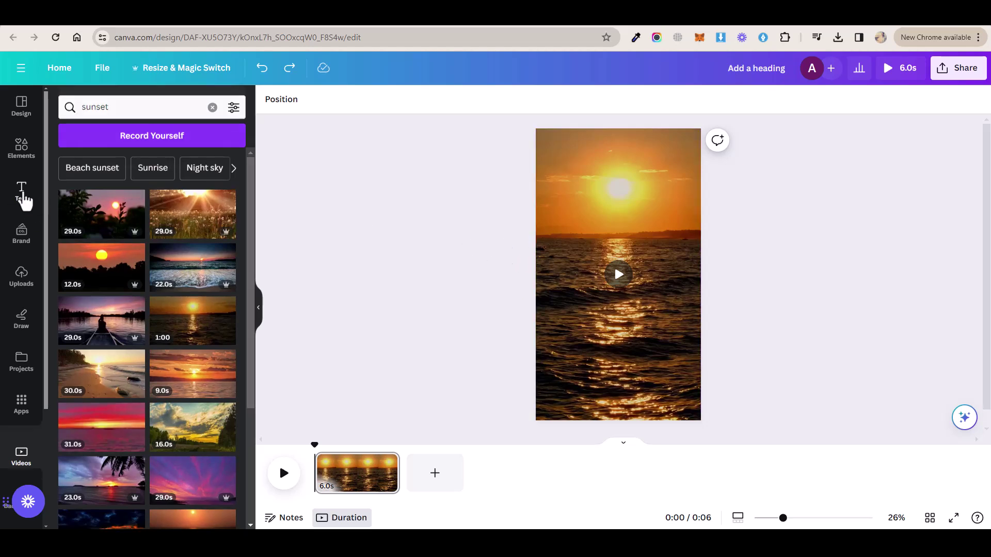
pyautogui.click(126, 258)
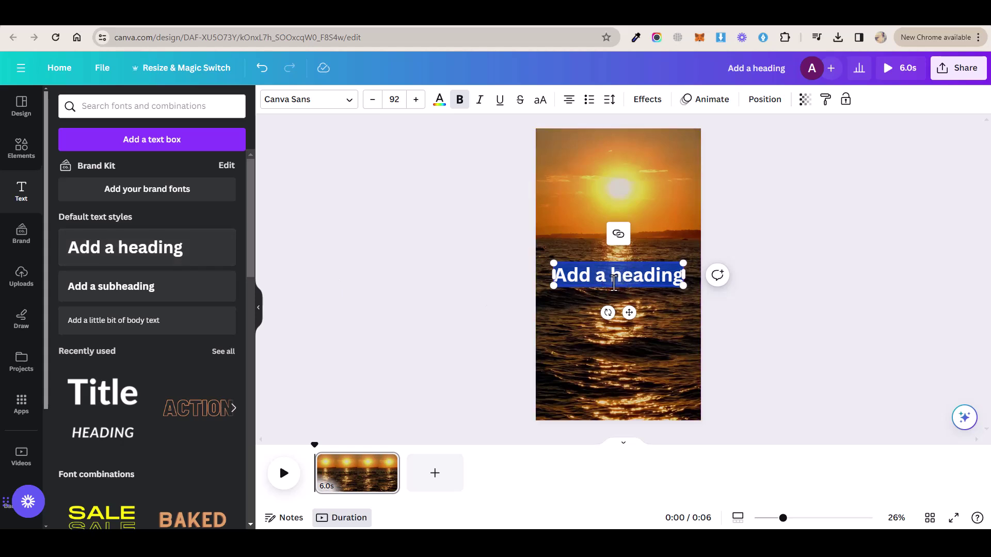
pyautogui.write('Topic')
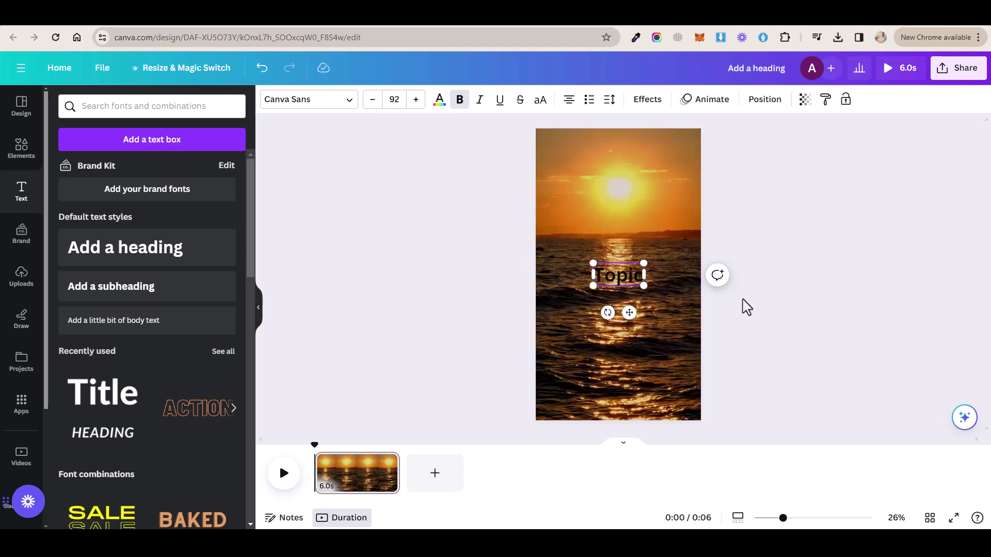
pyautogui.click(629, 285)
pyautogui.moveTo(639, 284); pyautogui.dragTo(635, 171)
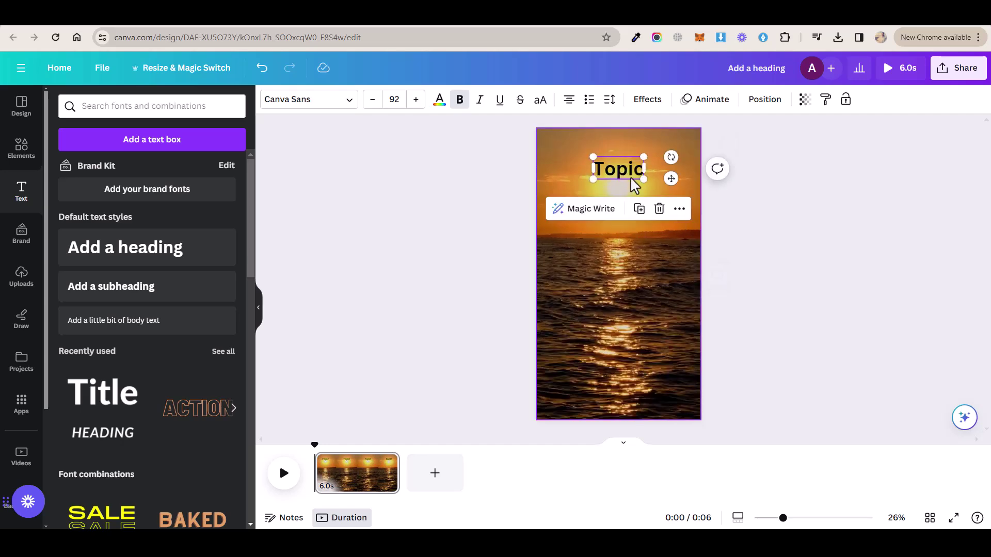
pyautogui.click(644, 210)
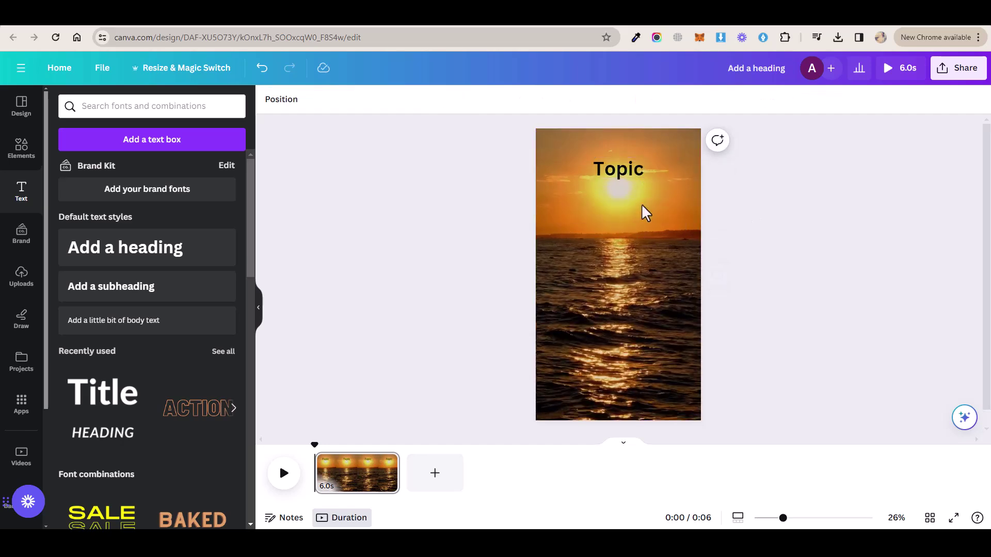
# Change the text colour of the Topic heading to white
pyautogui.click(620, 176)
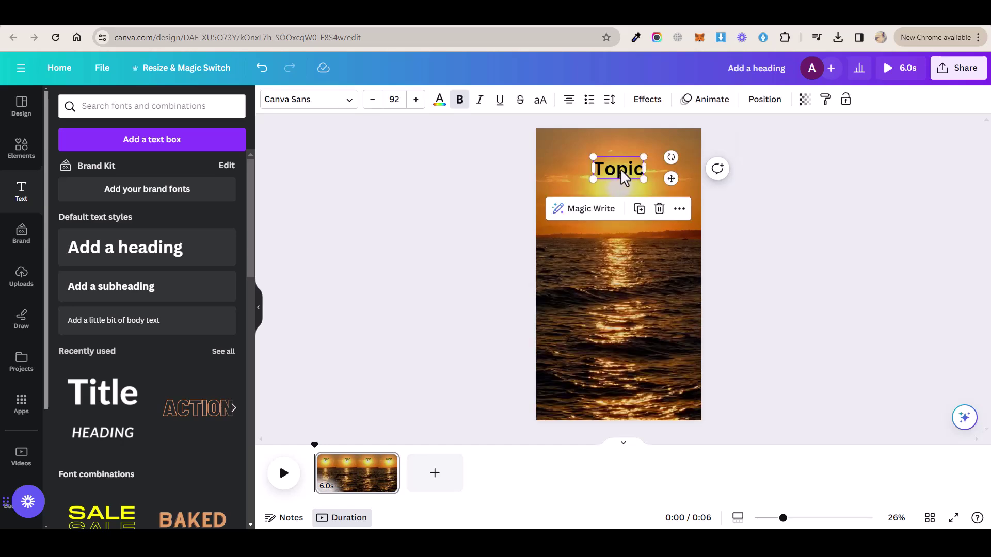
pyautogui.doubleClick(621, 170)
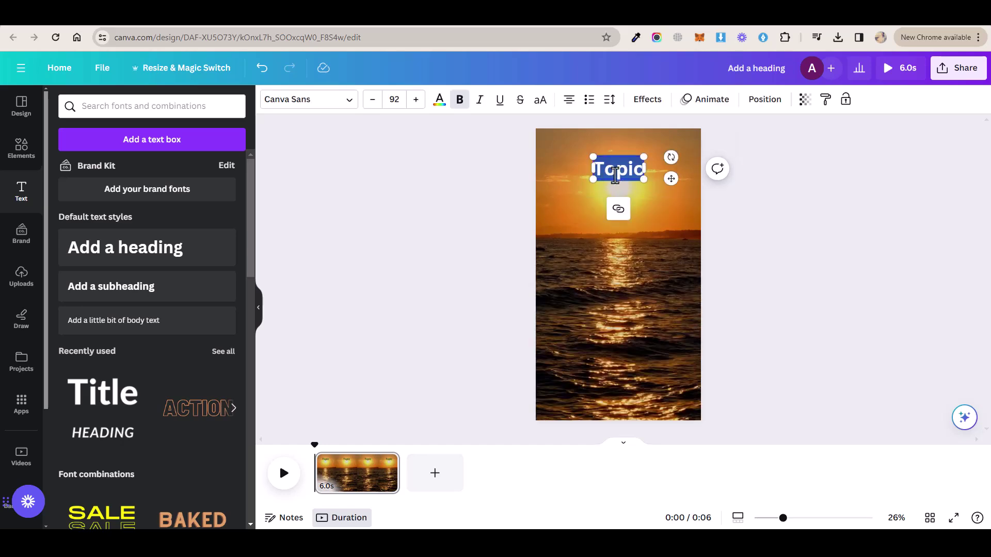
pyautogui.click(441, 109)
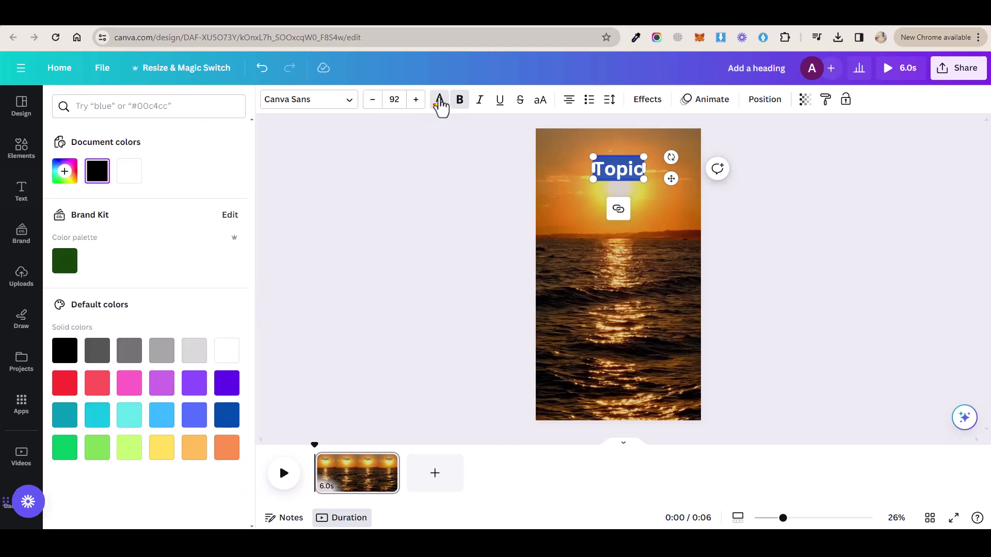
pyautogui.click(230, 356)
pyautogui.click(570, 191)
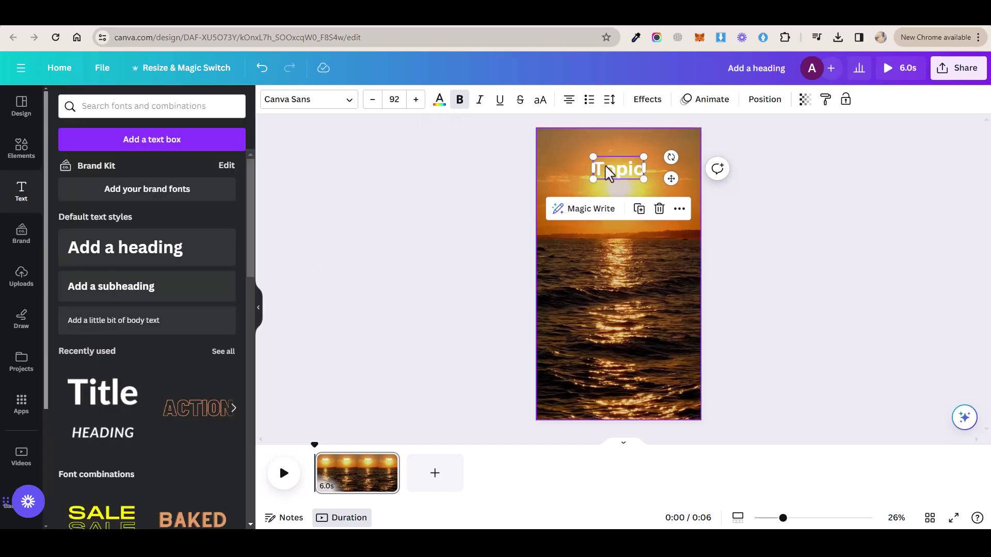
# Give the Topic heading a black Background effect with roundness 50, spread 50 and transparency 100
pyautogui.click(649, 101)
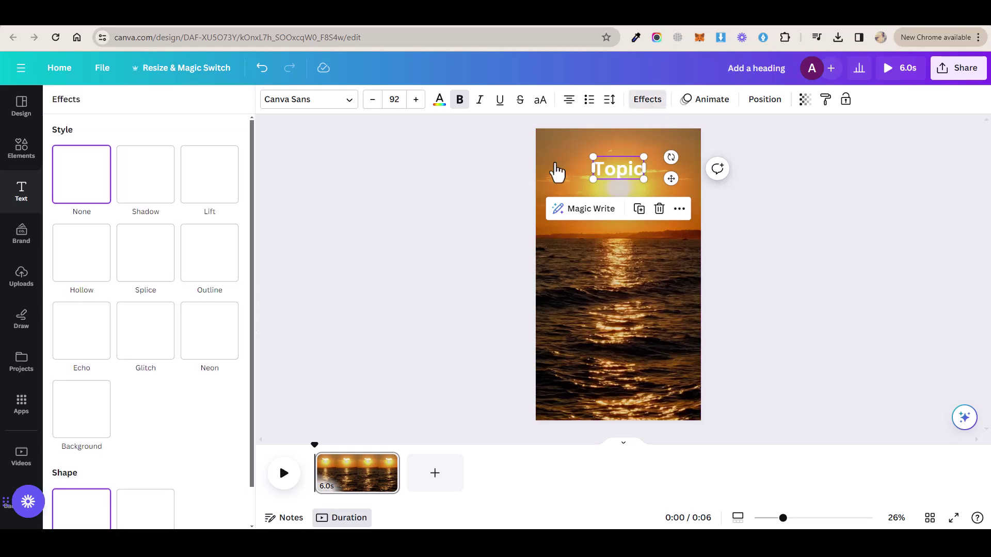
pyautogui.click(82, 419)
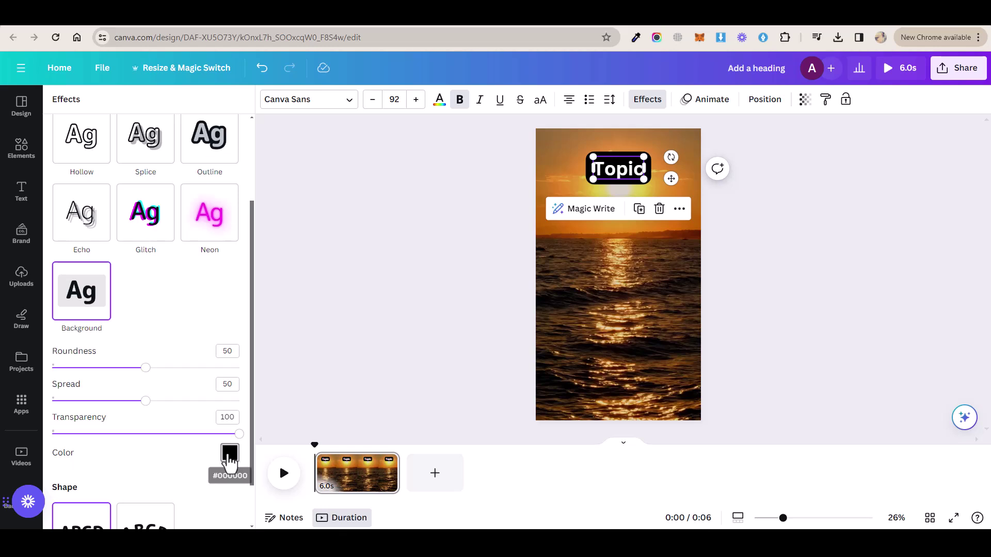
pyautogui.click(229, 454)
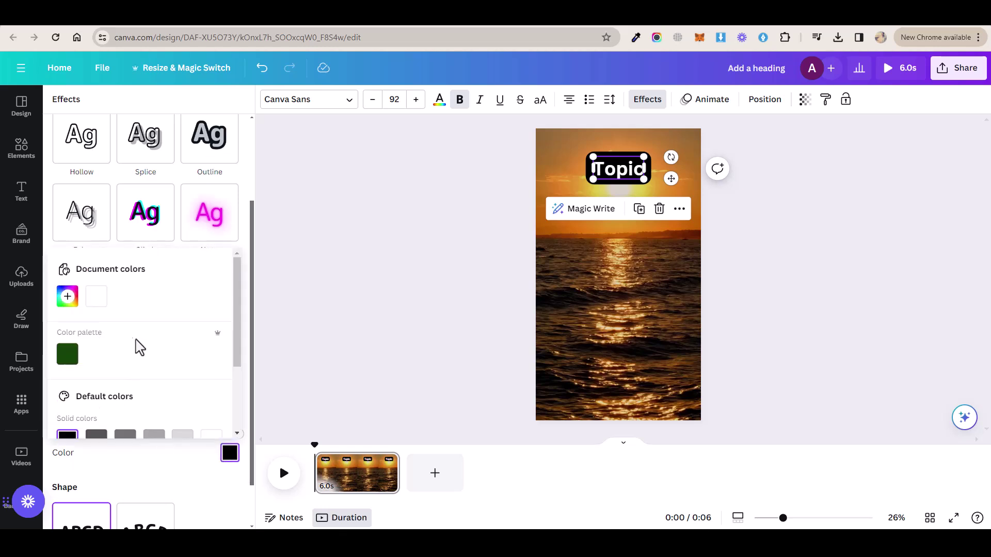
pyautogui.scroll(-2, 135, 346)
pyautogui.click(167, 478)
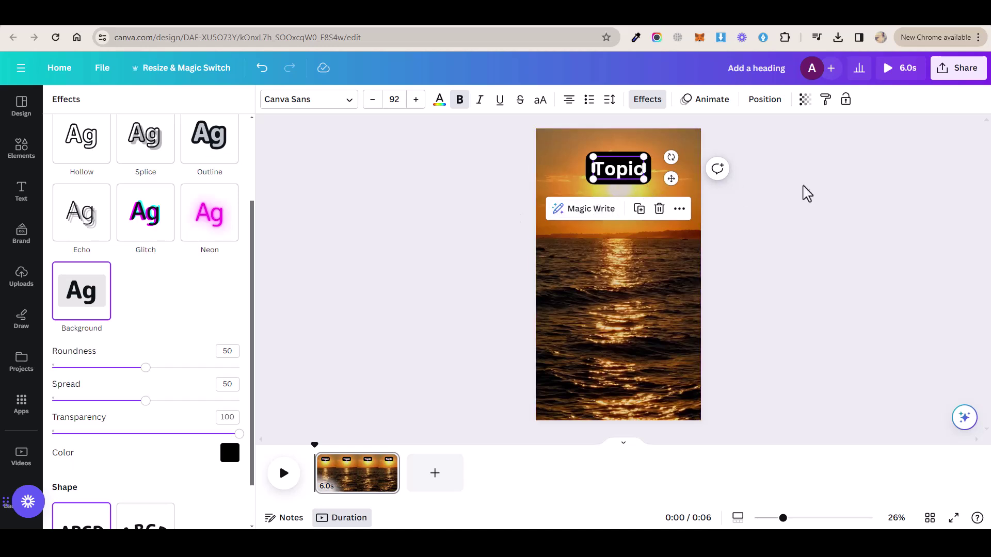
pyautogui.click(653, 195)
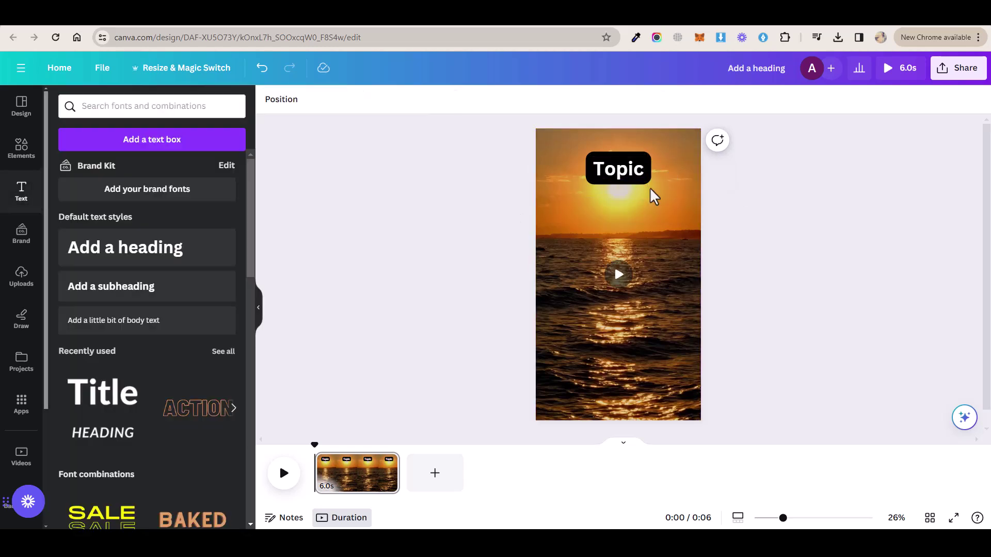
# Set the font of the Topic heading to Anton
pyautogui.click(627, 168)
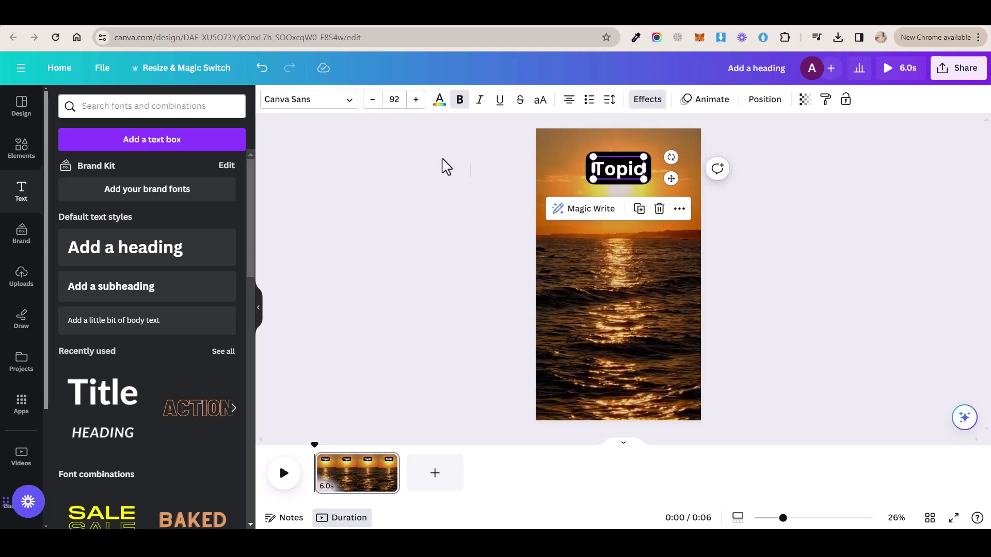
pyautogui.click(341, 103)
pyautogui.scroll(-5, 122, 339)
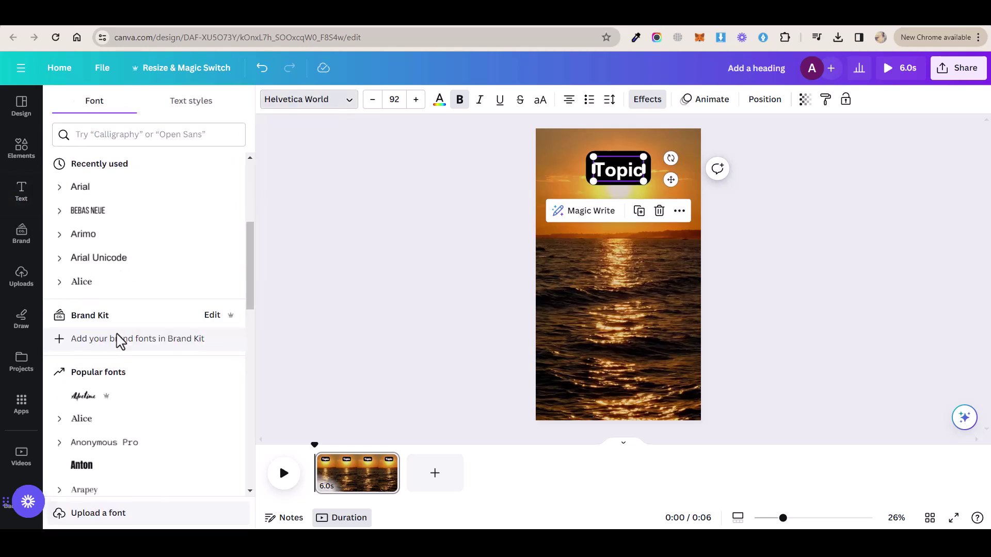
pyautogui.click(112, 418)
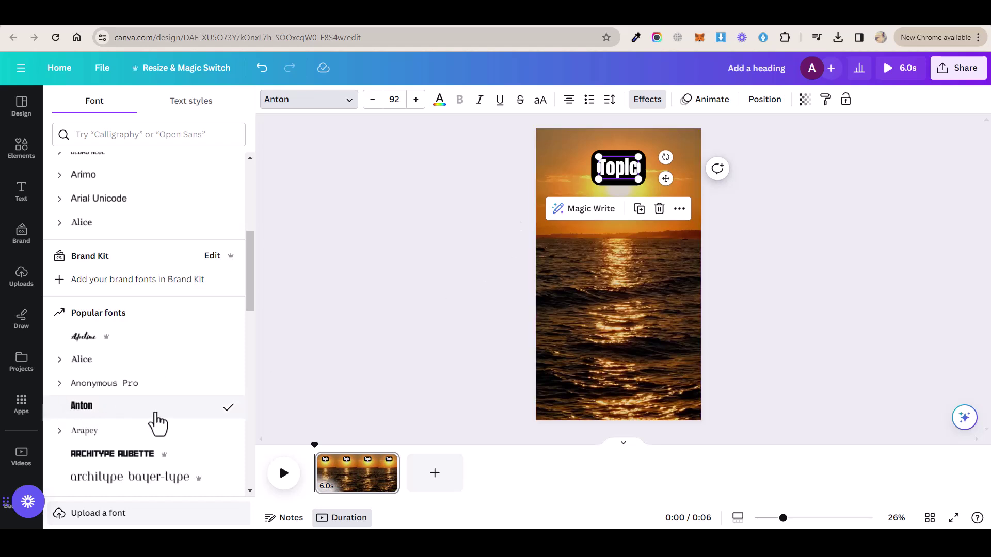
# Look through the popular fonts for an alternative to Anton for the Topic heading
pyautogui.scroll(-3, 171, 274)
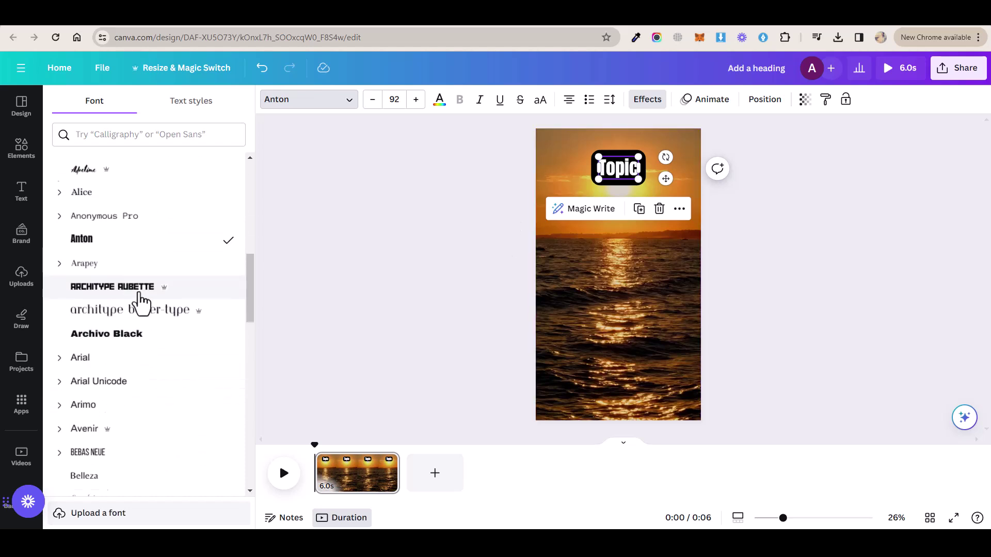
pyautogui.scroll(-7, 129, 291)
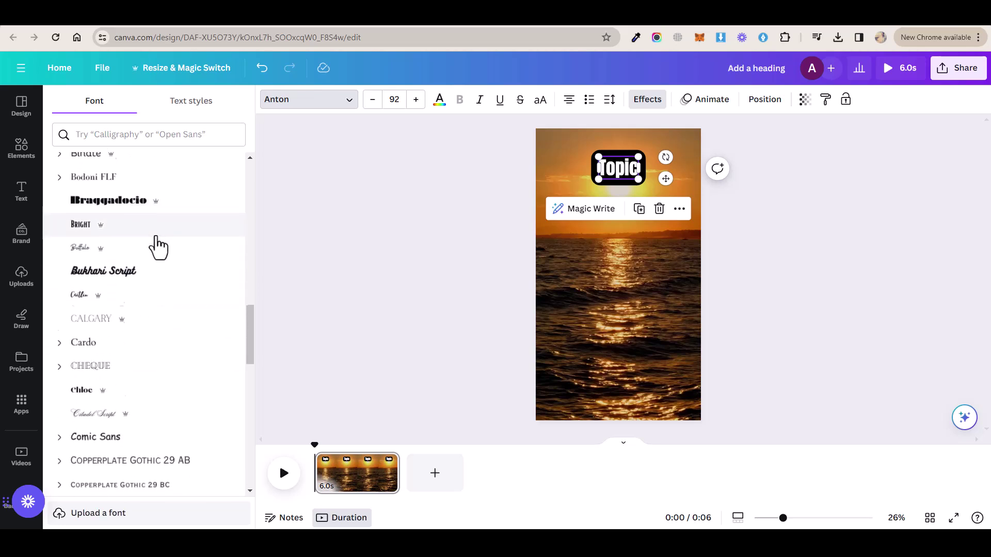
pyautogui.scroll(-5, 152, 235)
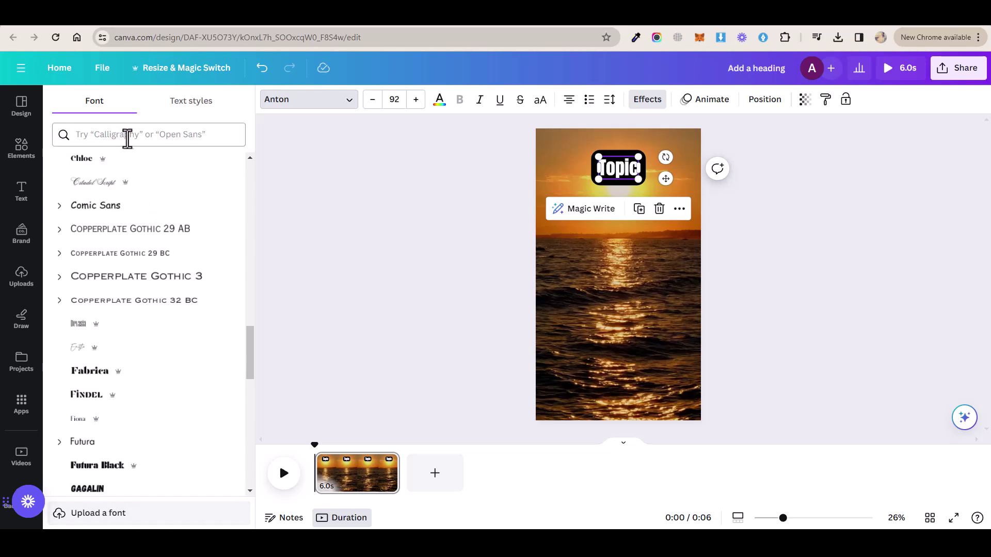
pyautogui.click(145, 135)
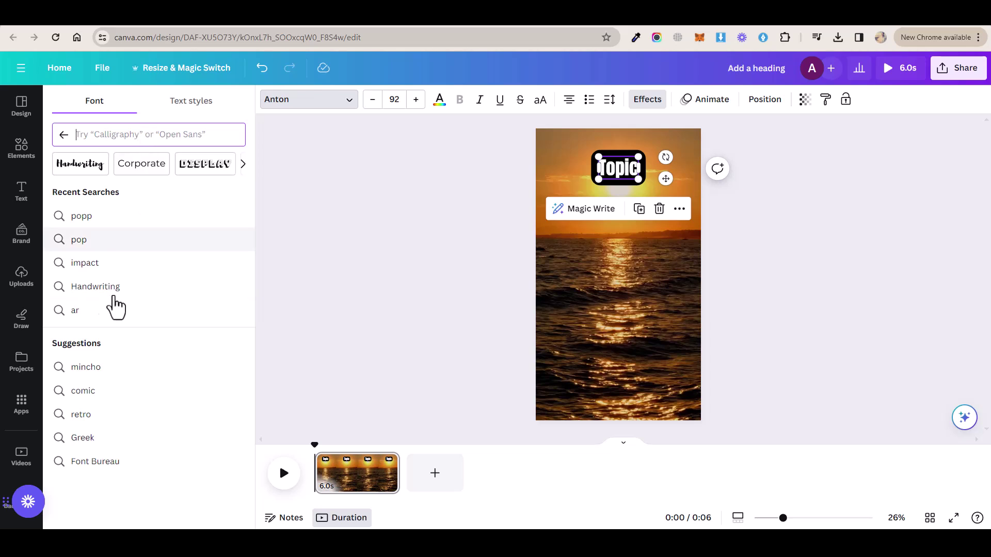
pyautogui.click(63, 135)
pyautogui.scroll(-12, 124, 294)
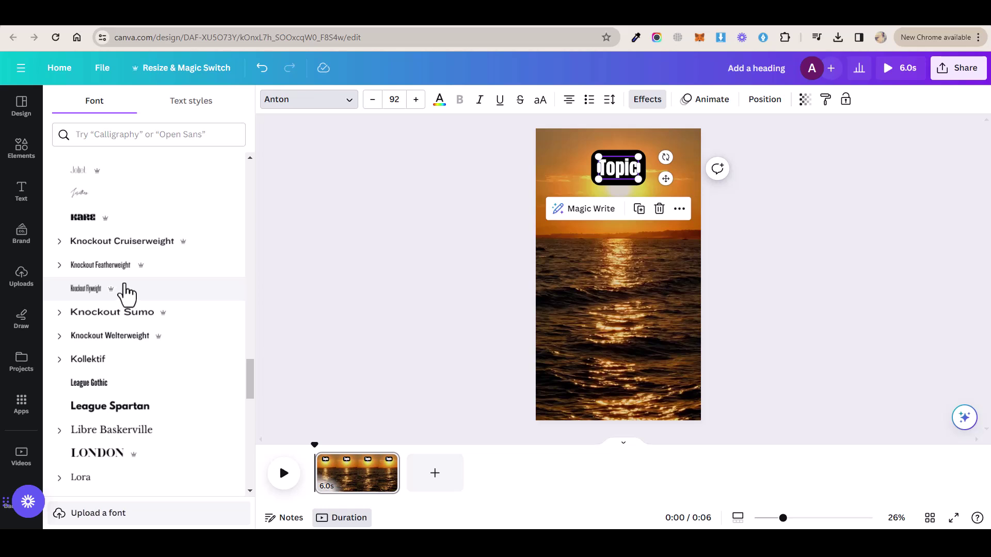
pyautogui.scroll(-2, 135, 361)
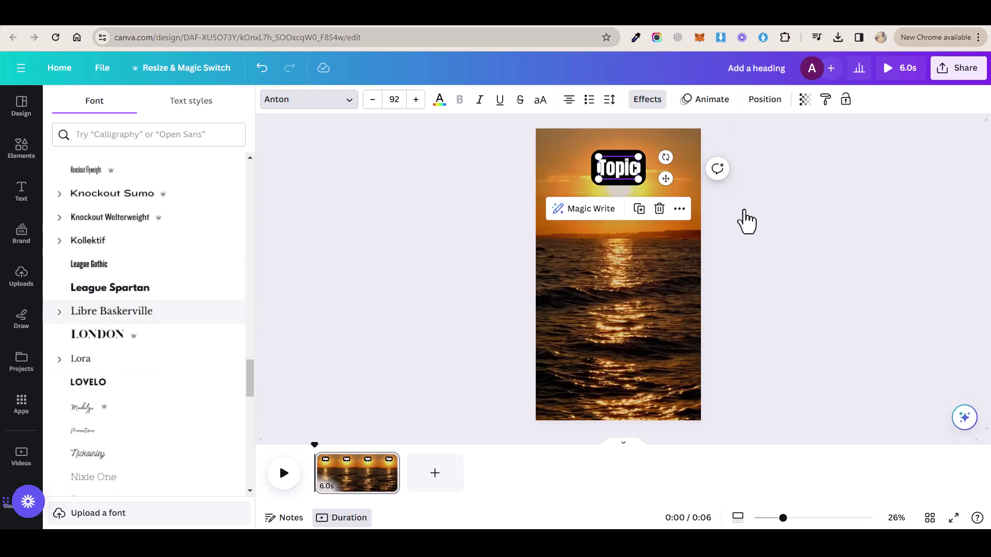
pyautogui.click(677, 231)
# Duplicate the Topic heading, place the copy centred just below the horizon and change its text to "Part 1"
pyautogui.click(613, 178)
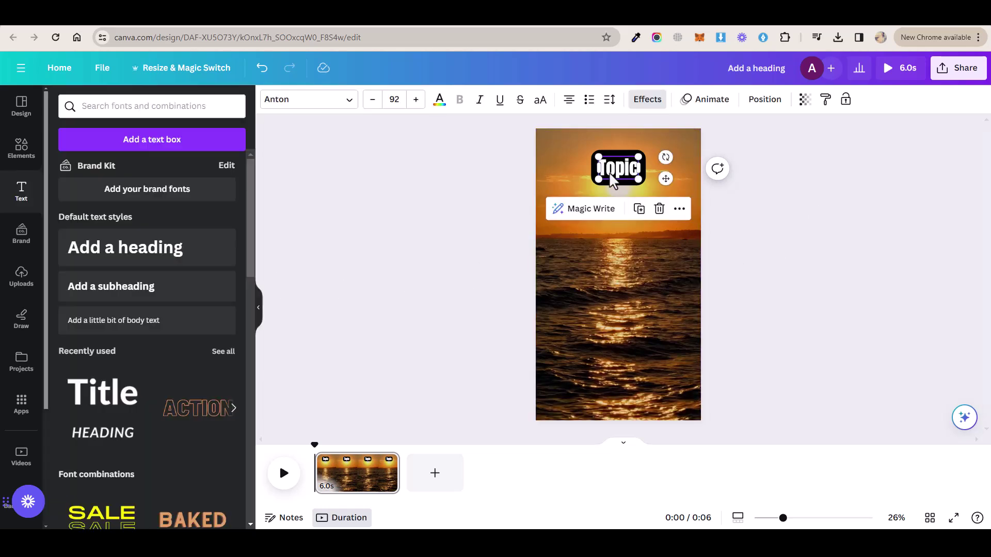
pyautogui.moveTo(616, 188); pyautogui.dragTo(613, 269)
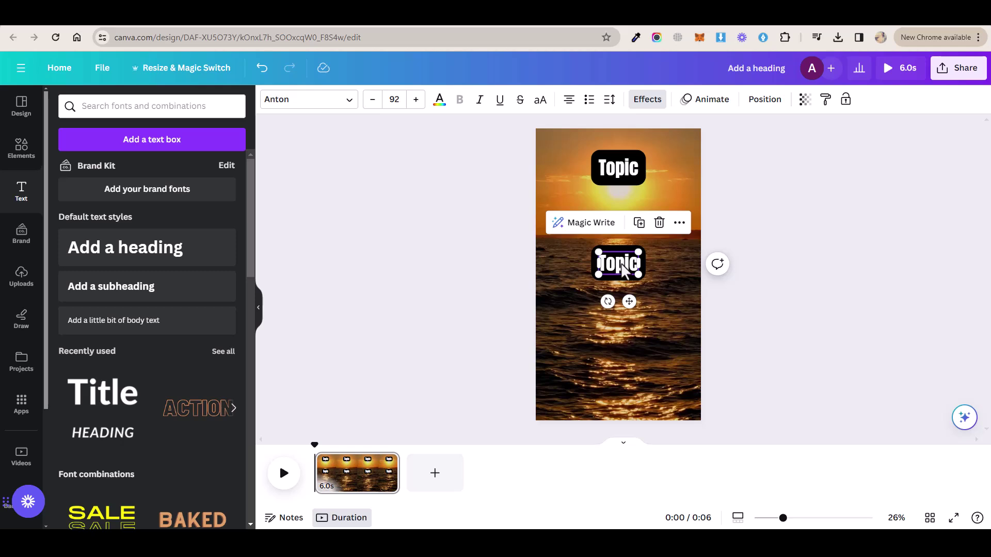
pyautogui.doubleClick(613, 266)
pyautogui.write('Part 1')
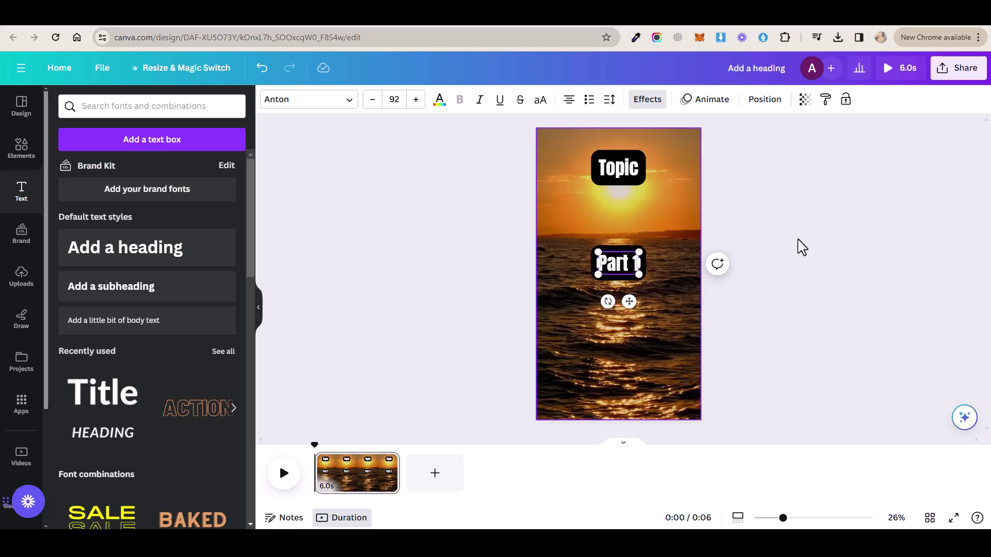
pyautogui.click(751, 263)
# Replace the Background effect on the Part 1 text with a black Outline effect at thickness 101
pyautogui.click(637, 264)
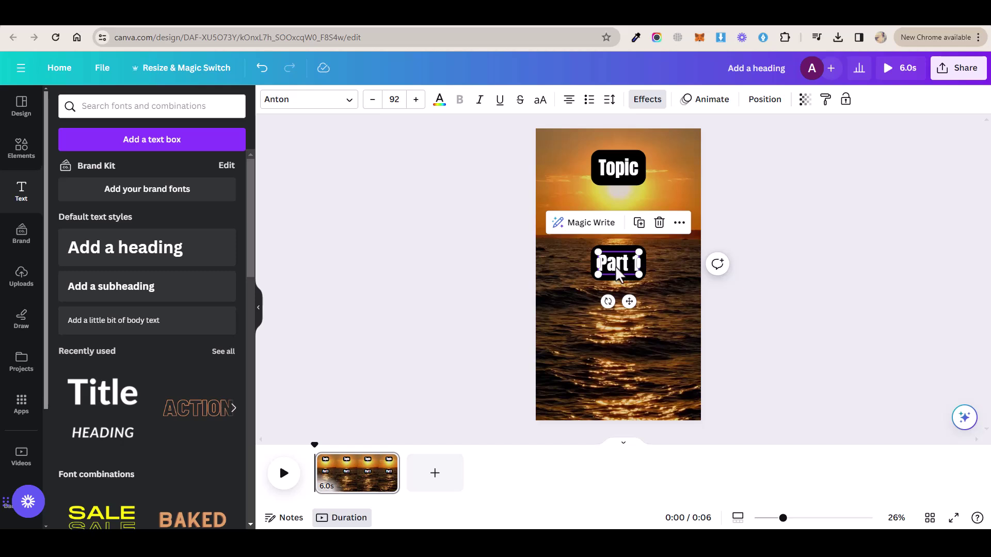
pyautogui.click(649, 101)
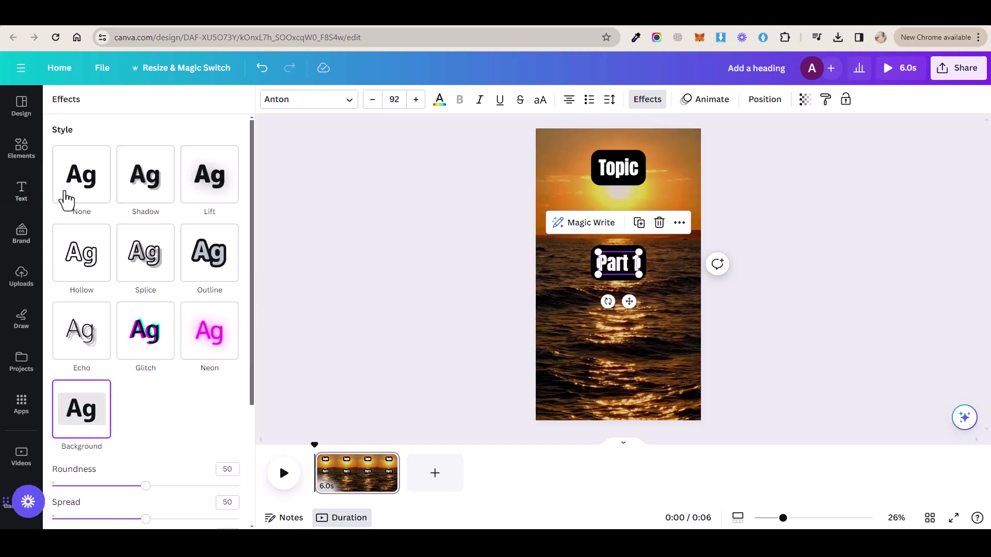
pyautogui.click(92, 189)
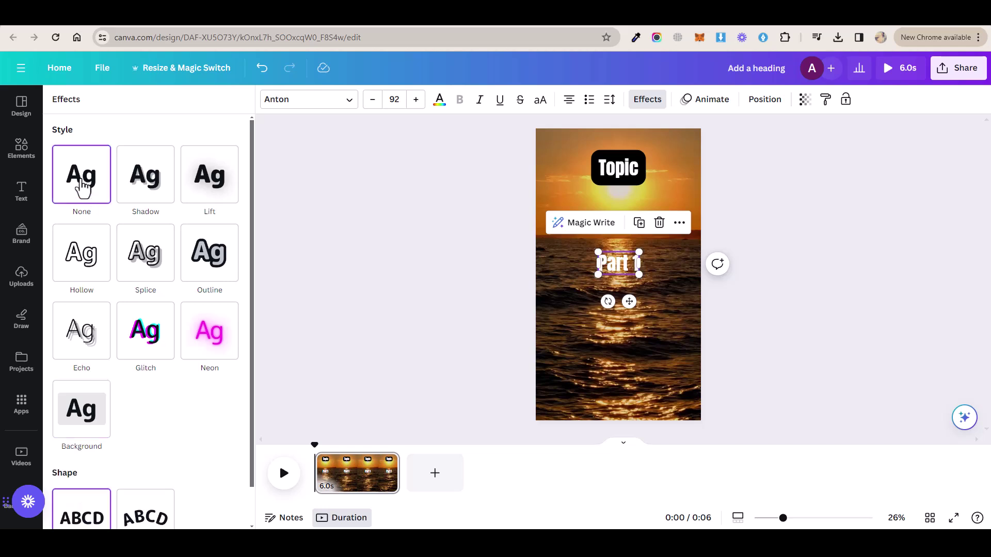
pyautogui.click(214, 268)
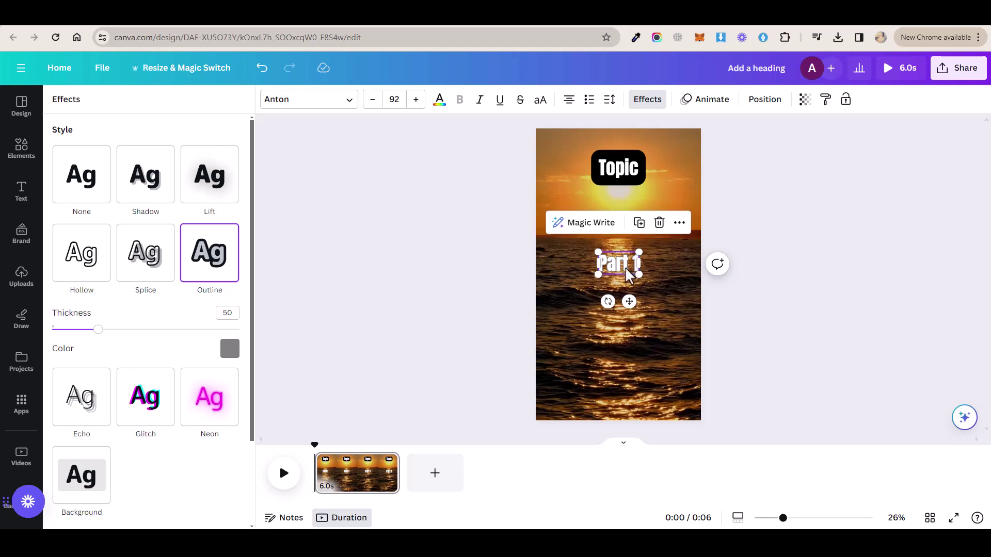
pyautogui.click(229, 351)
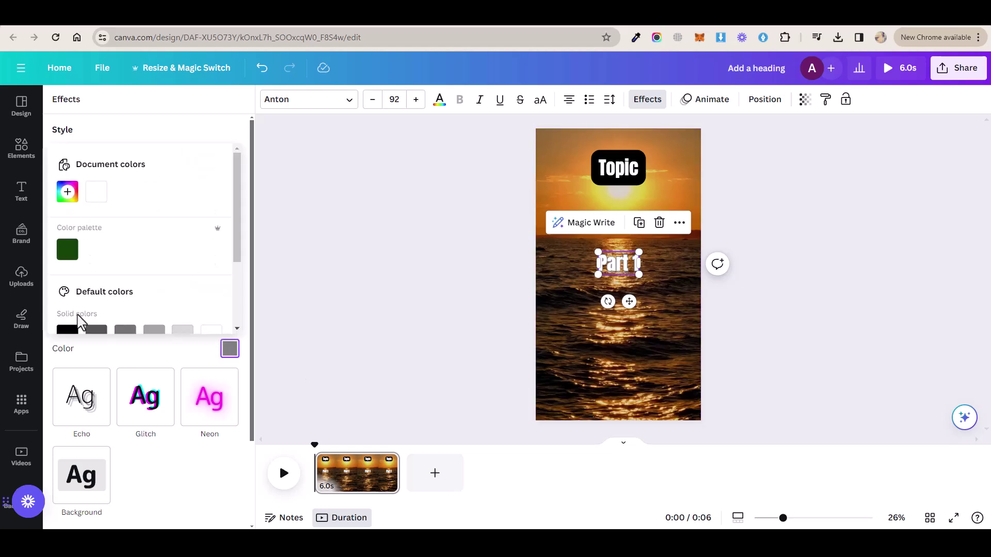
pyautogui.click(71, 334)
pyautogui.moveTo(98, 330); pyautogui.dragTo(147, 340)
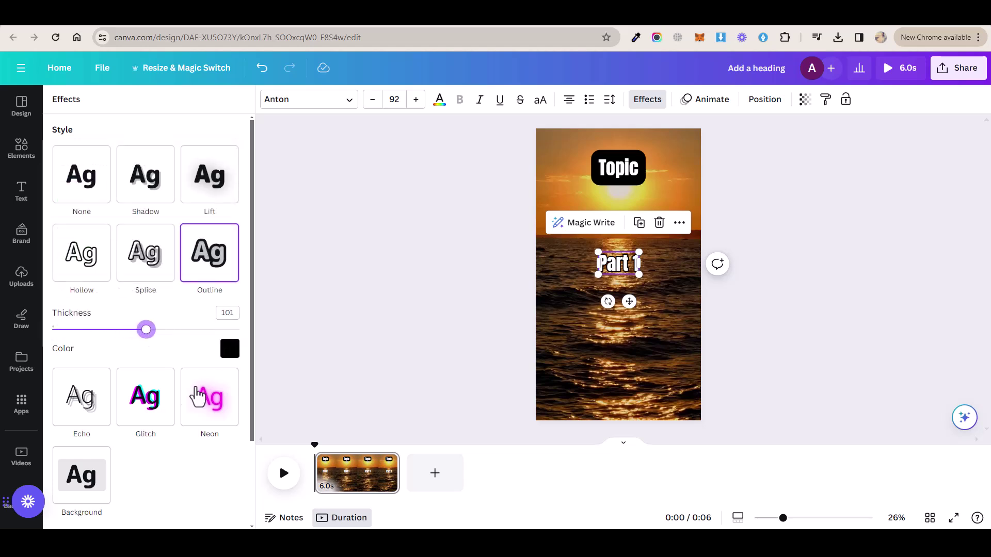
pyautogui.click(639, 279)
# Duplicate the Part 1 text, place the copy centred directly beneath it and change its text to "Part 2"
pyautogui.click(622, 266)
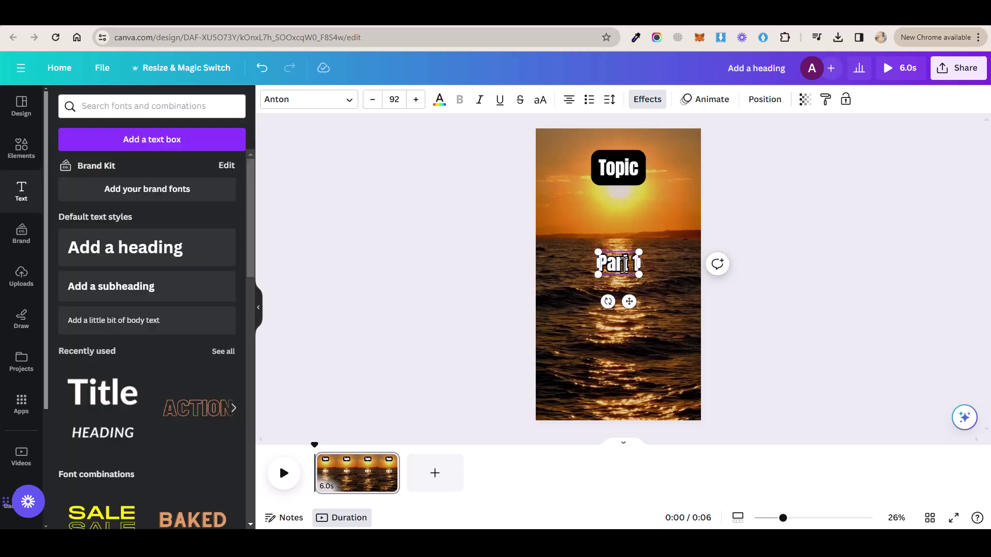
pyautogui.press('Escape')
pyautogui.moveTo(622, 272); pyautogui.dragTo(623, 320)
pyautogui.doubleClick(624, 314)
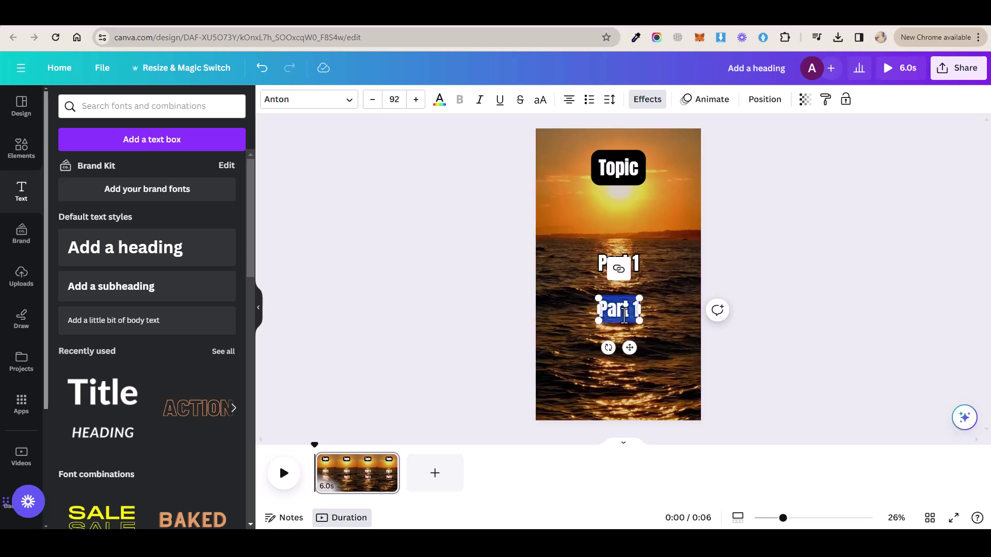
pyautogui.write('Part 2')
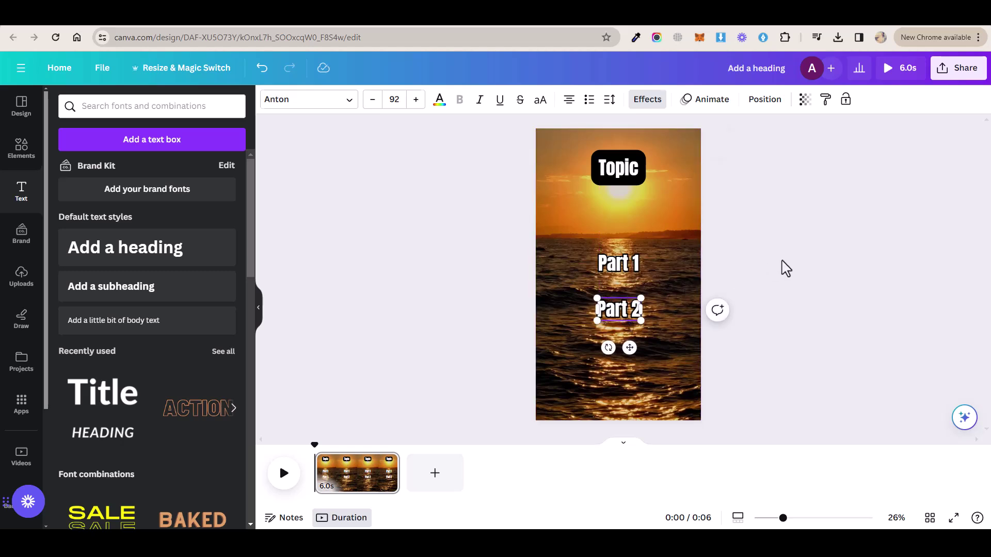
pyautogui.click(782, 261)
# Widen the Part 1 and Part 2 text boxes on both sides to nearly the full page width, keeping them centred
pyautogui.click(628, 316)
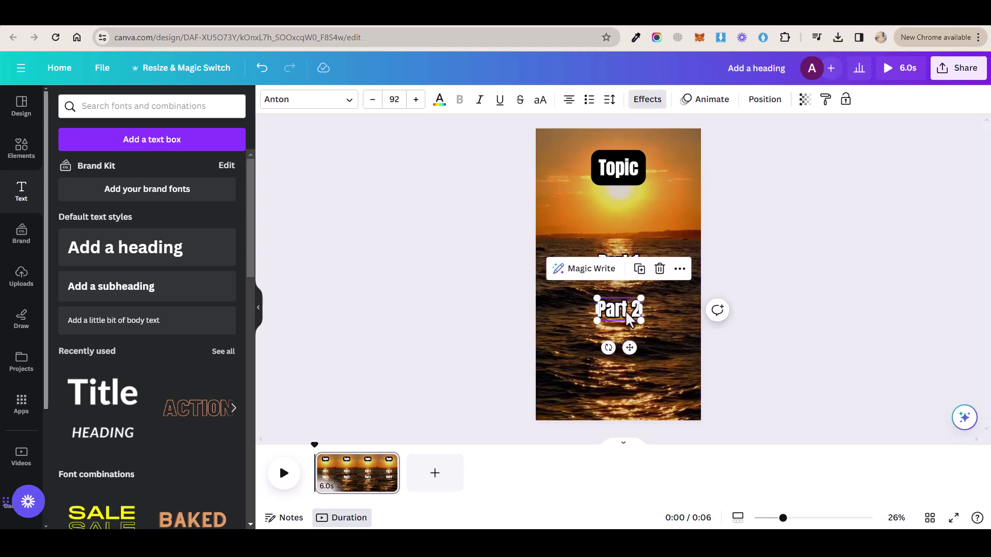
pyautogui.click(643, 325)
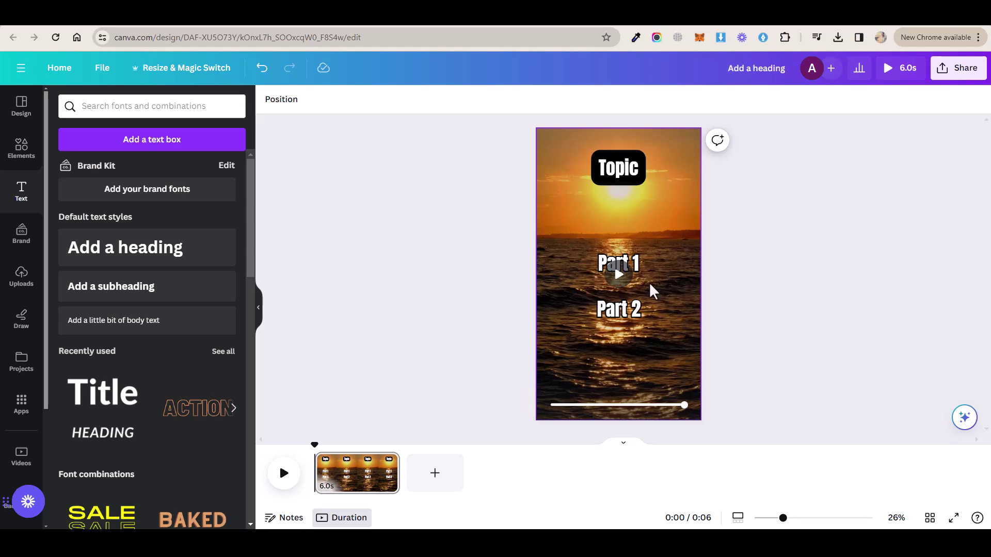
pyautogui.click(640, 265)
pyautogui.moveTo(642, 265); pyautogui.dragTo(684, 265)
pyautogui.moveTo(595, 262); pyautogui.dragTo(556, 266)
pyautogui.click(636, 309)
pyautogui.moveTo(641, 310); pyautogui.dragTo(684, 310)
pyautogui.moveTo(598, 310); pyautogui.dragTo(554, 310)
pyautogui.click(768, 229)
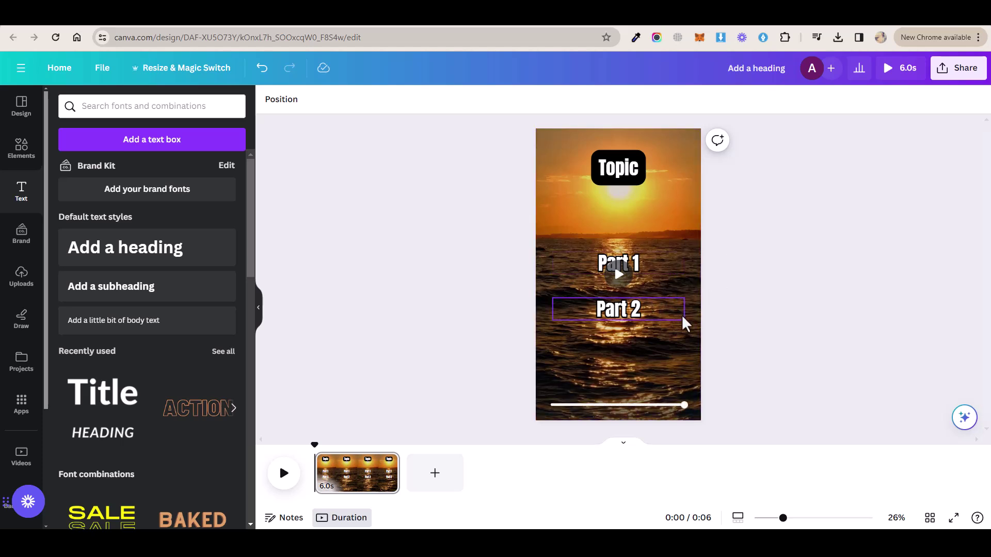
pyautogui.click(642, 262)
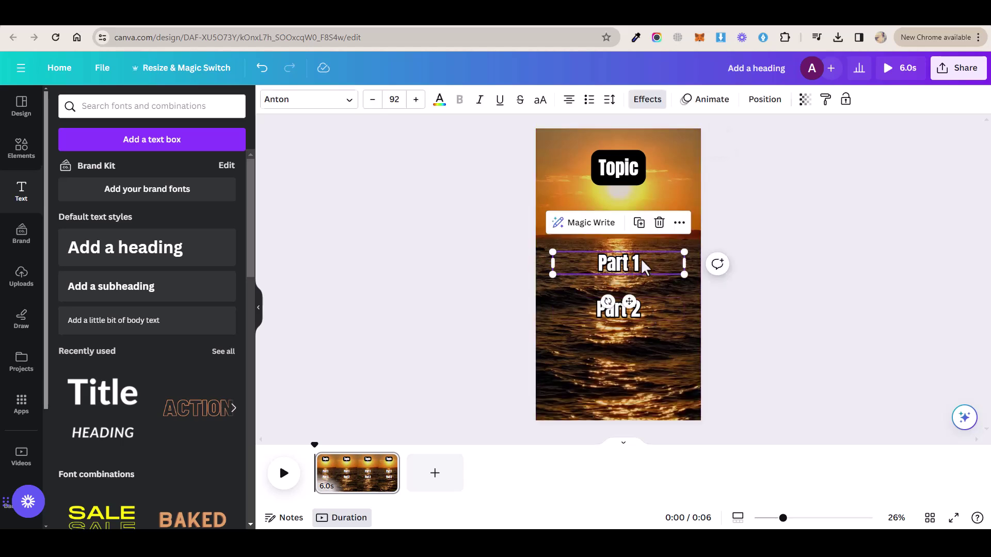
pyautogui.click(649, 316)
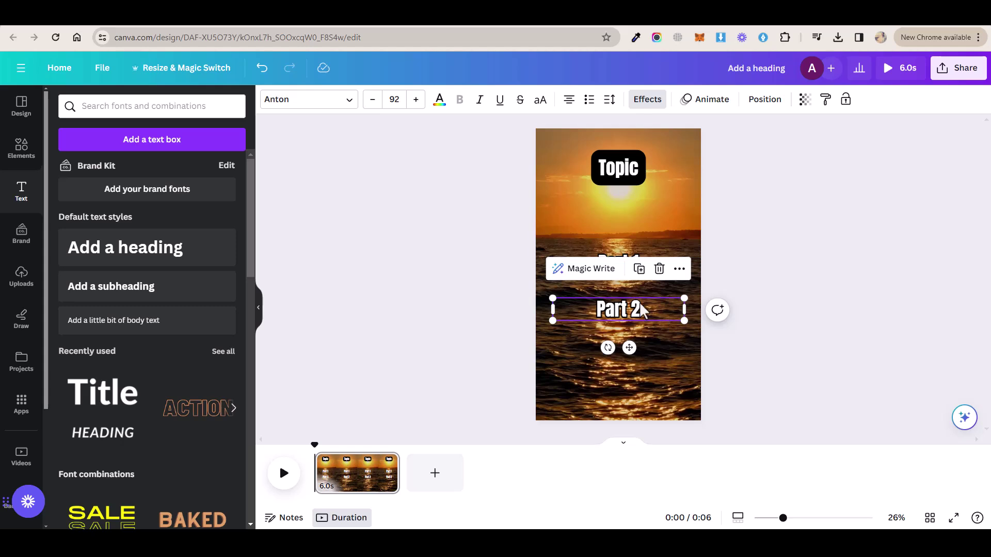
# Show the timing of the Part 1 text and trim its end to about 3.5 s
pyautogui.click(637, 308)
pyautogui.click(686, 281)
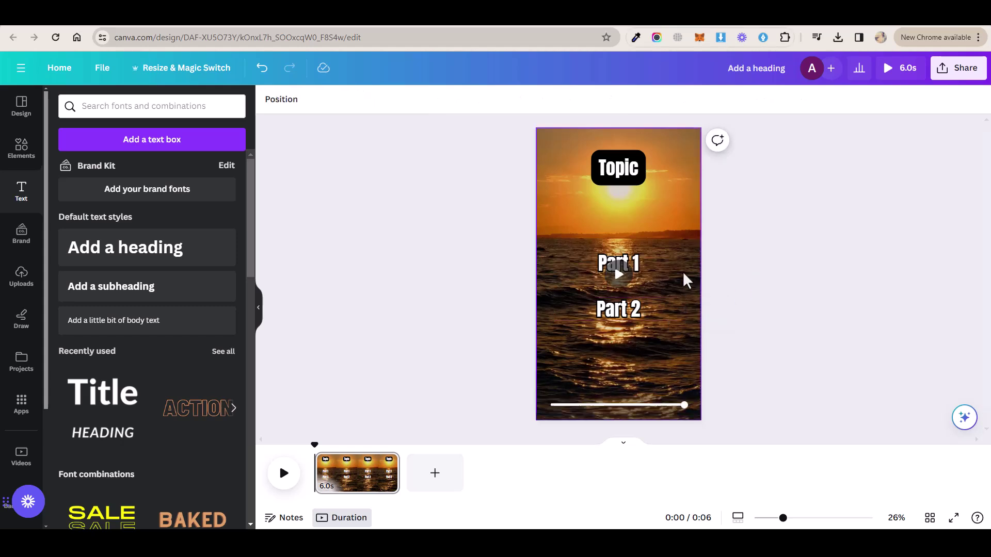
pyautogui.click(649, 263)
pyautogui.rightClick(622, 262)
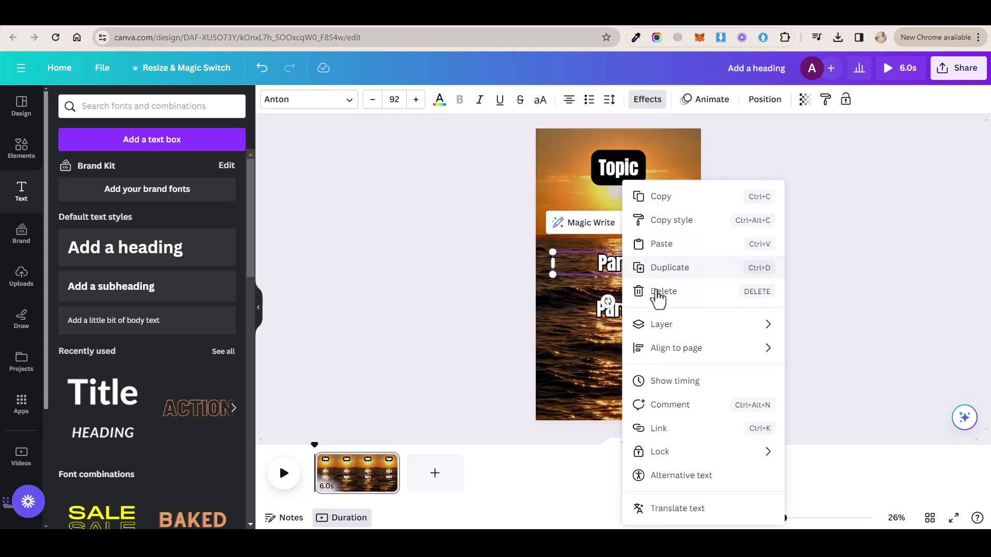
pyautogui.click(680, 382)
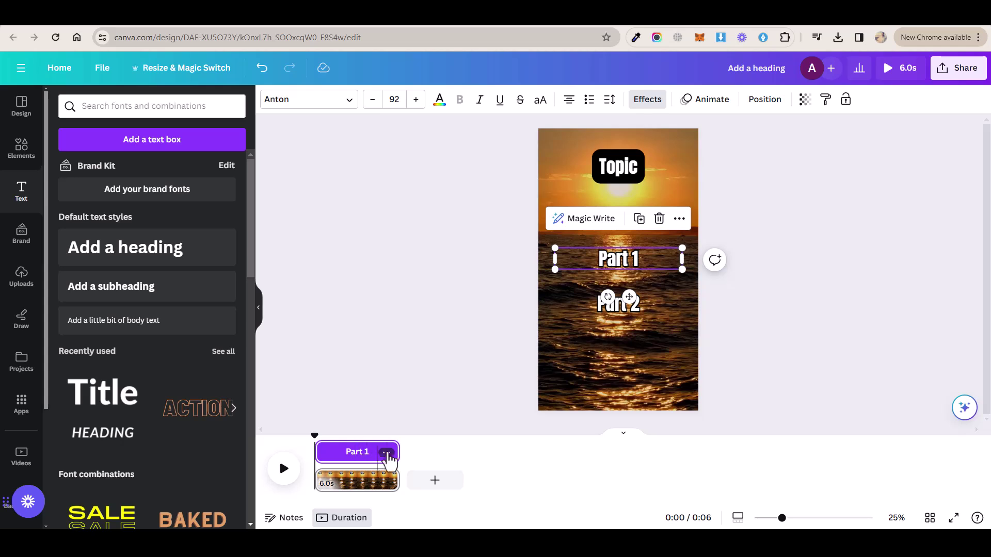
pyautogui.moveTo(398, 452); pyautogui.dragTo(360, 458)
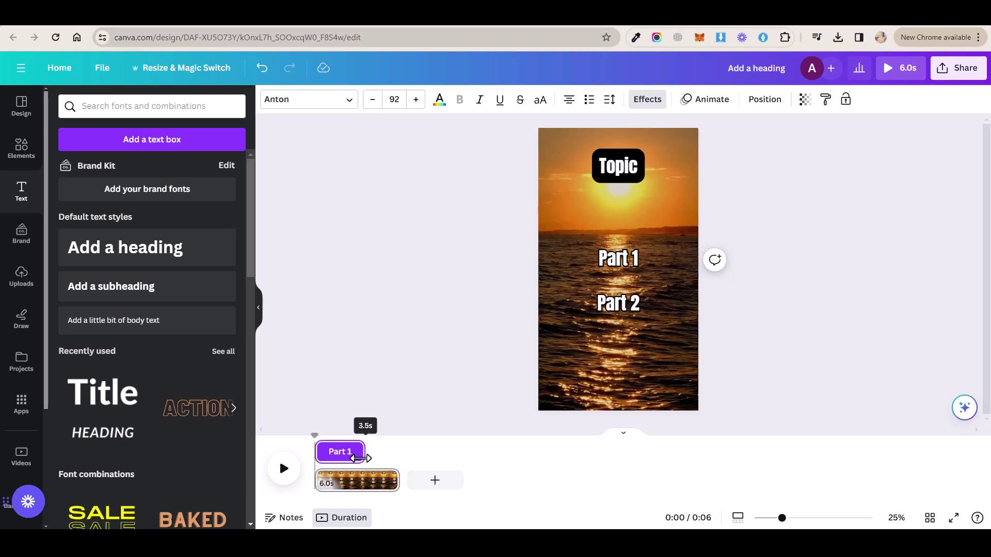
pyautogui.moveTo(360, 459); pyautogui.dragTo(360, 459)
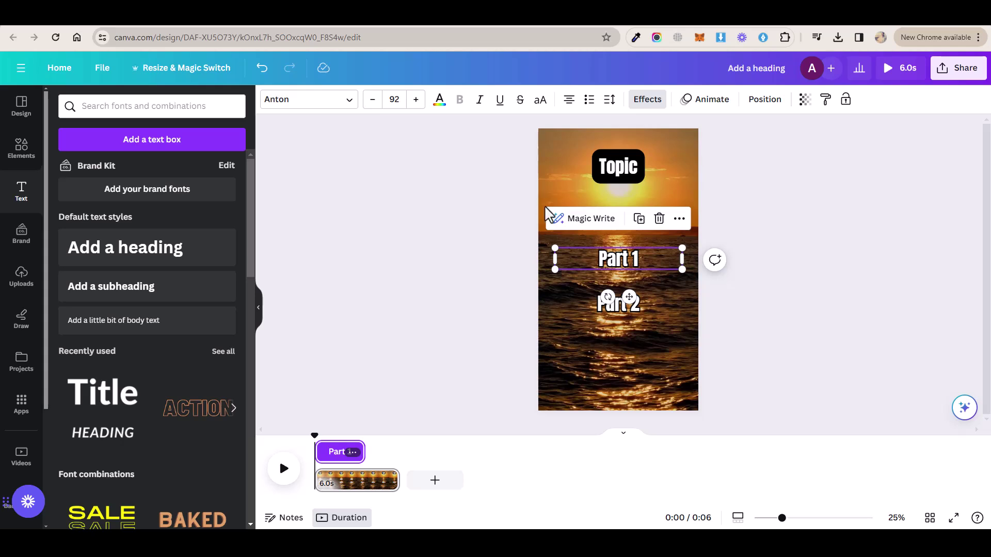
pyautogui.moveTo(357, 456); pyautogui.dragTo(354, 456)
pyautogui.click(359, 455)
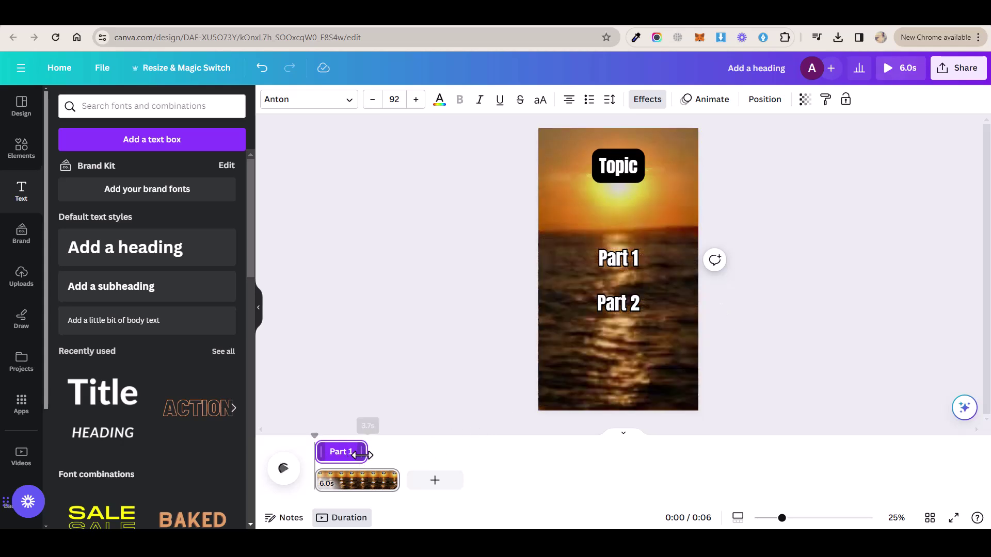
pyautogui.moveTo(360, 456); pyautogui.dragTo(355, 459)
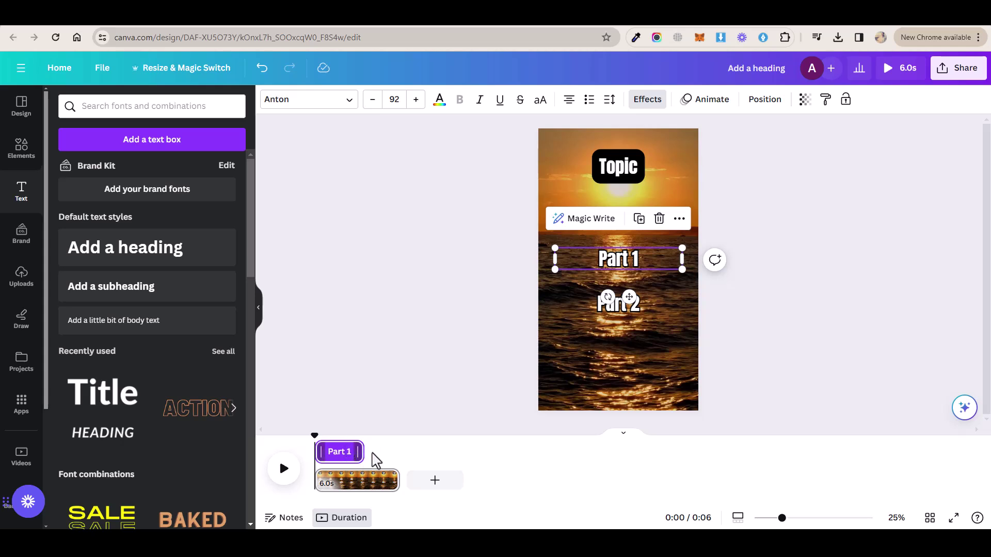
# Trim the start of the Part 2 text's timing to about 3.5 s, keeping its end at the end of the page
pyautogui.click(610, 312)
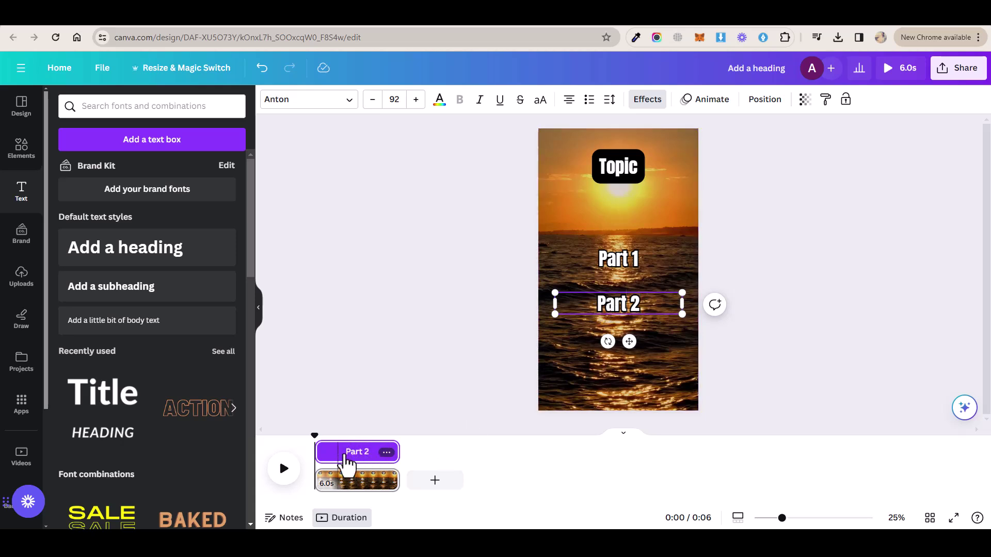
pyautogui.moveTo(328, 454); pyautogui.dragTo(371, 461)
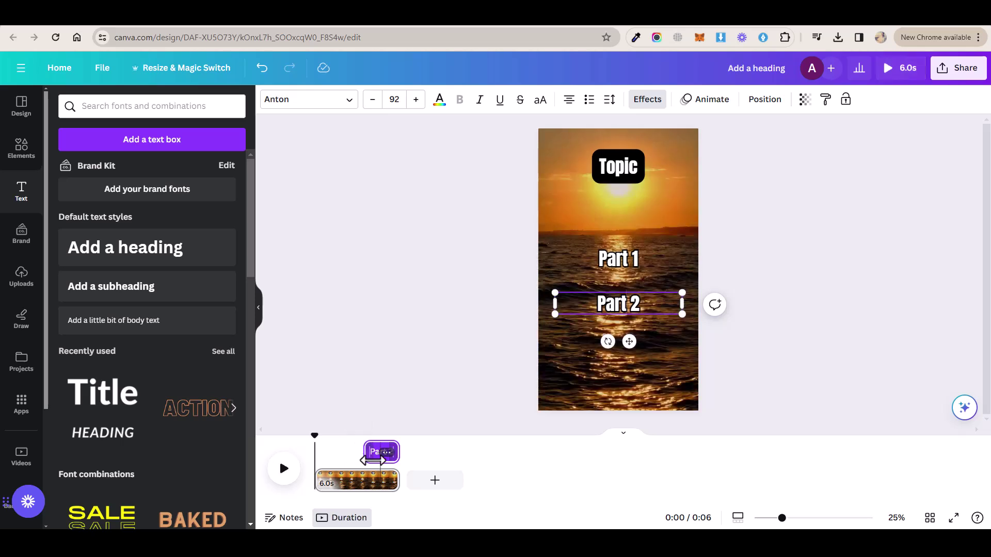
pyautogui.click(472, 371)
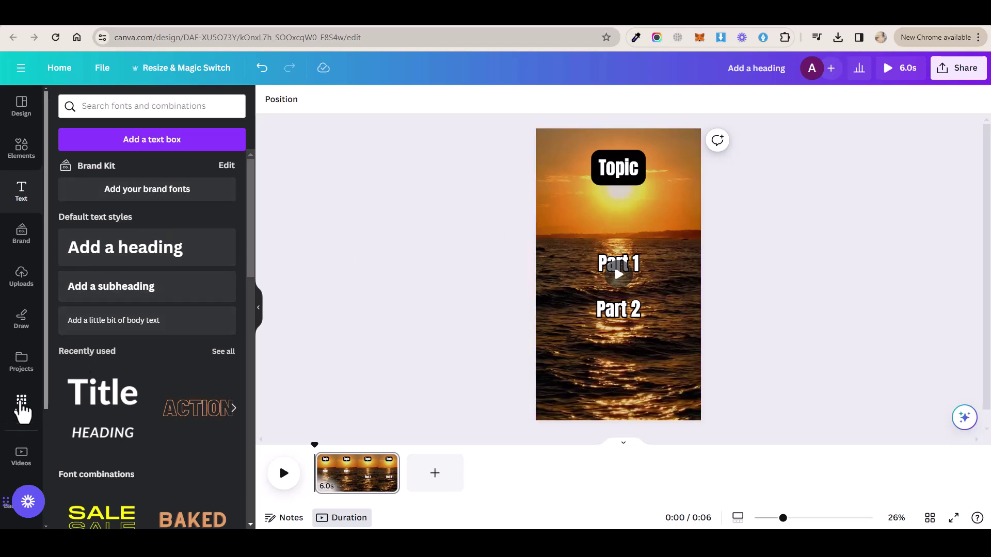
# Find the Bulk create app among the Canva apps and open it
pyautogui.click(22, 402)
pyautogui.scroll(-3, 225, 256)
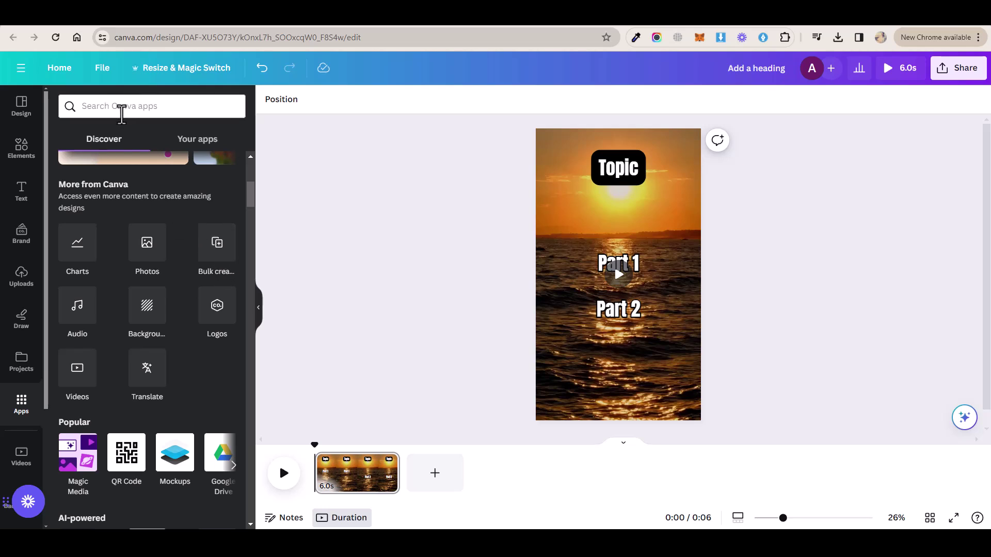
pyautogui.click(217, 252)
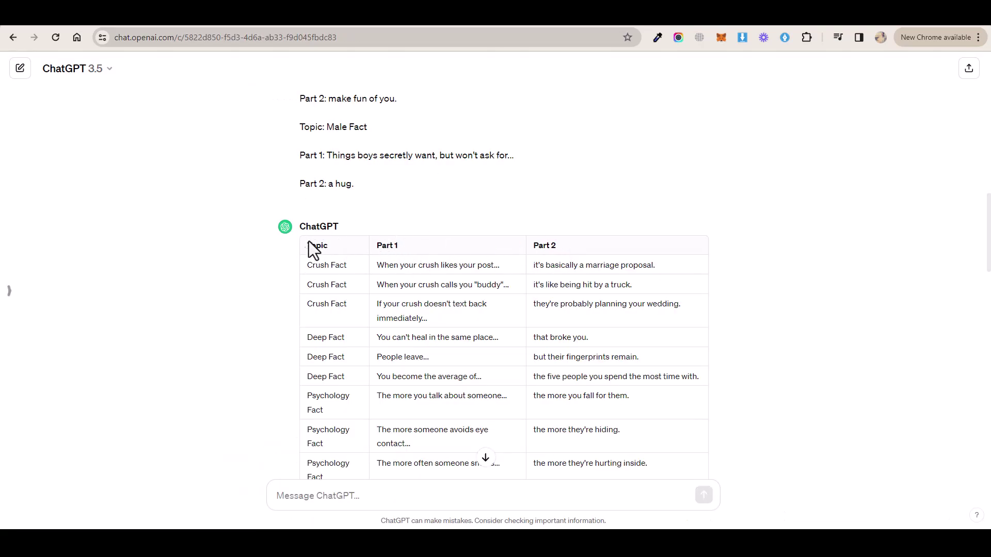
# Review the Topic, Part 1 and Part 2 columns of the facts table in ChatGPT, then return to the Canva design
pyautogui.scroll(-5, 400, 292)
pyautogui.scroll(4, 438, 246)
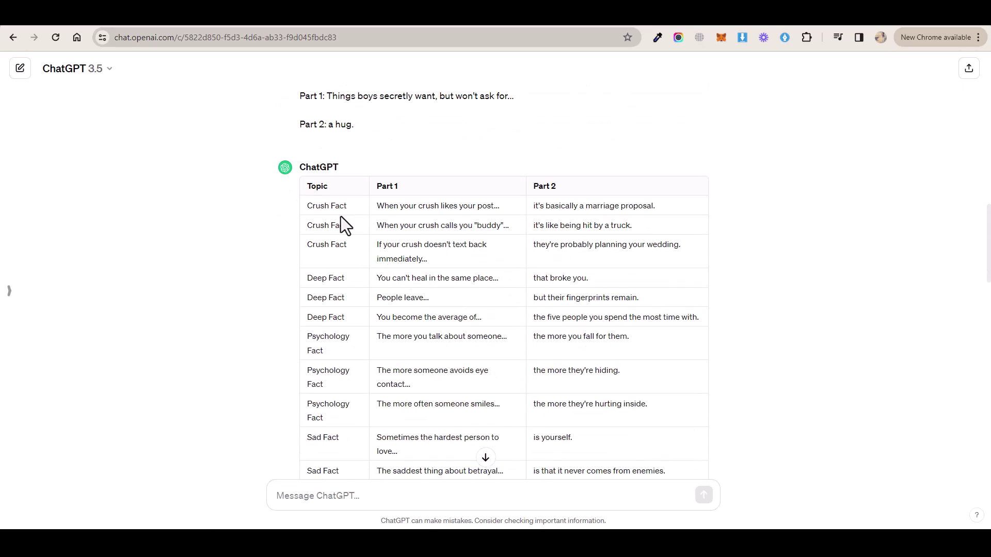
pyautogui.doubleClick(320, 183)
pyautogui.click(401, 186)
pyautogui.click(549, 187)
pyautogui.moveTo(420, 232); pyautogui.dragTo(569, 411)
pyautogui.hotkey('ctrl', 'Tab')
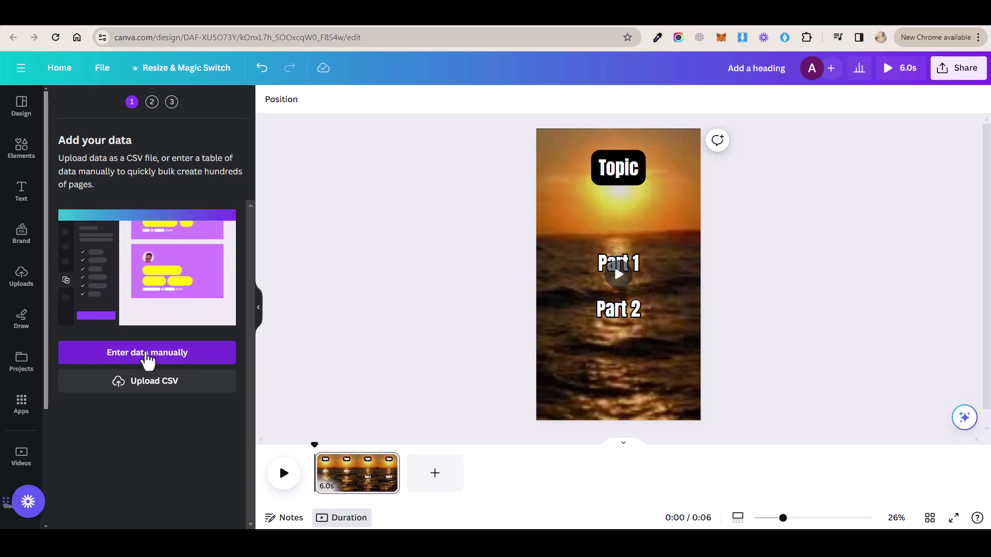
# Enter the bulk data manually by clearing the sample table and pasting the ChatGPT table with Topic, Part 1 and Part 2 columns
pyautogui.click(148, 356)
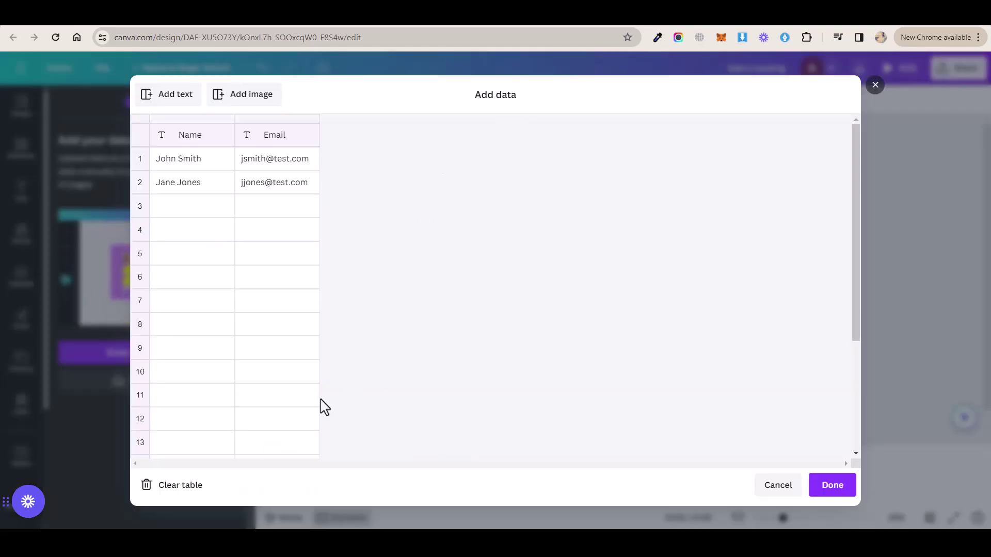
pyautogui.click(185, 494)
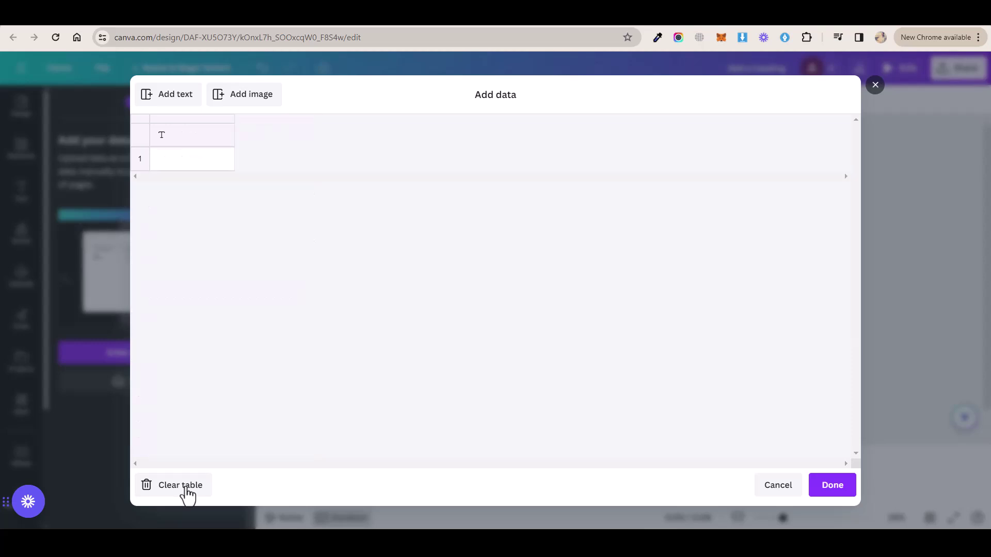
pyautogui.rightClick(197, 138)
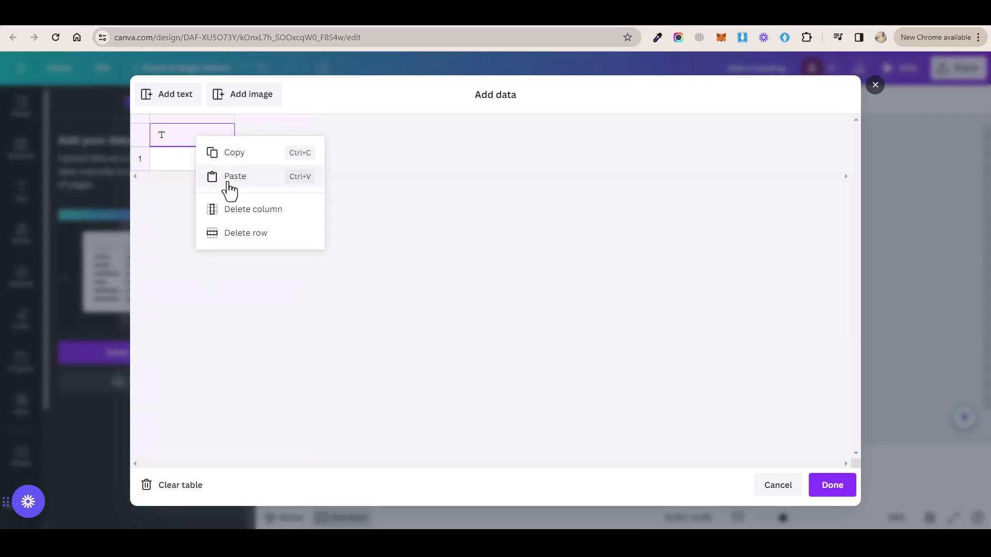
pyautogui.click(235, 176)
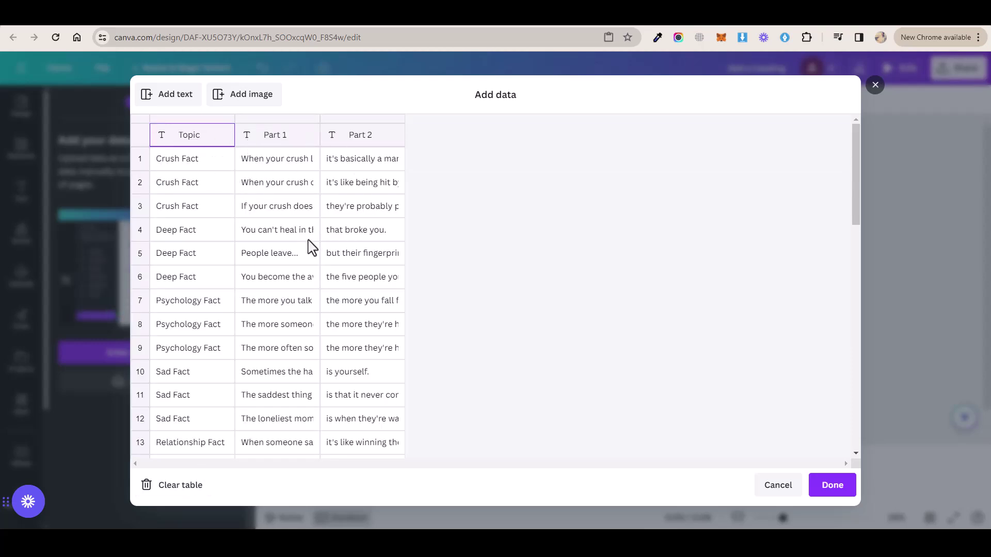
pyautogui.scroll(-10, 331, 211)
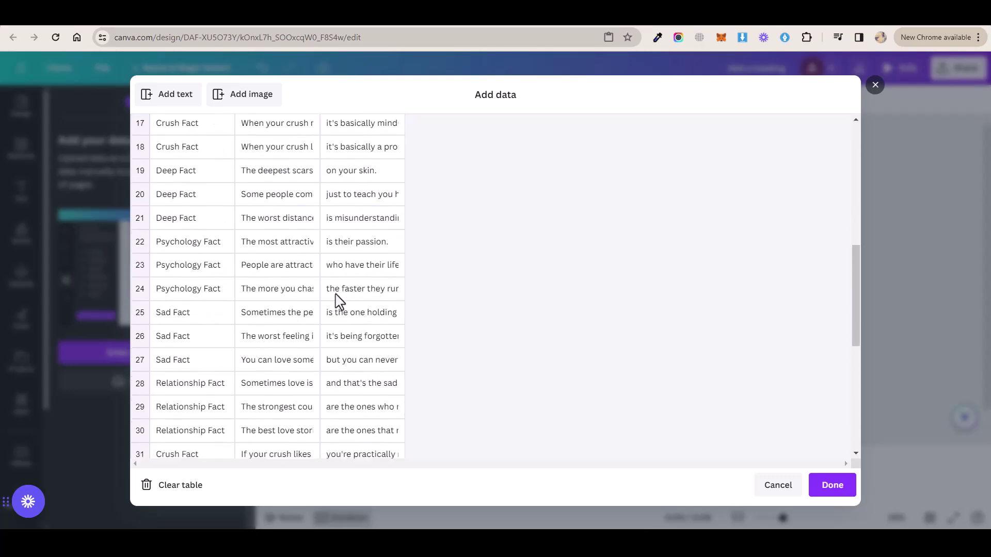
pyautogui.scroll(7, 257, 310)
pyautogui.scroll(4, 215, 276)
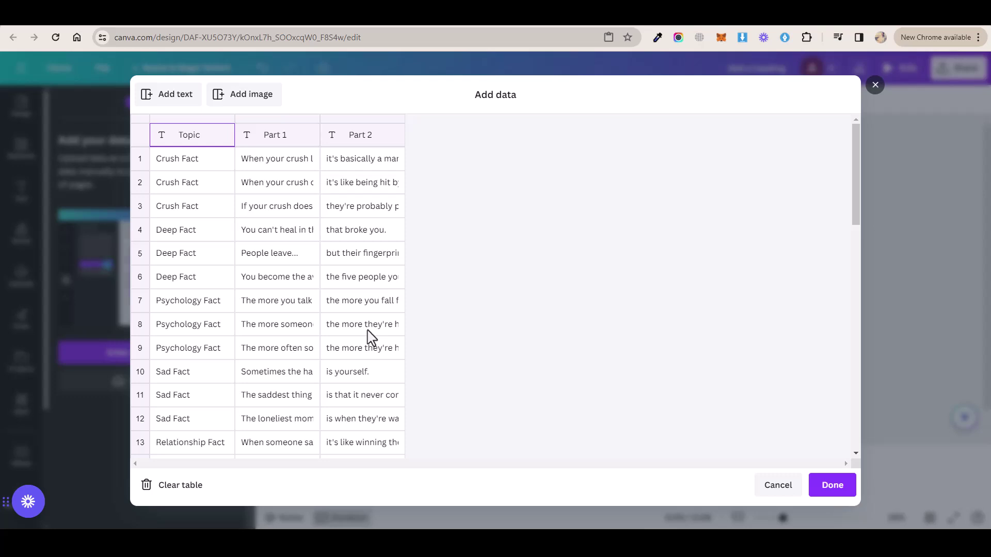
pyautogui.click(832, 483)
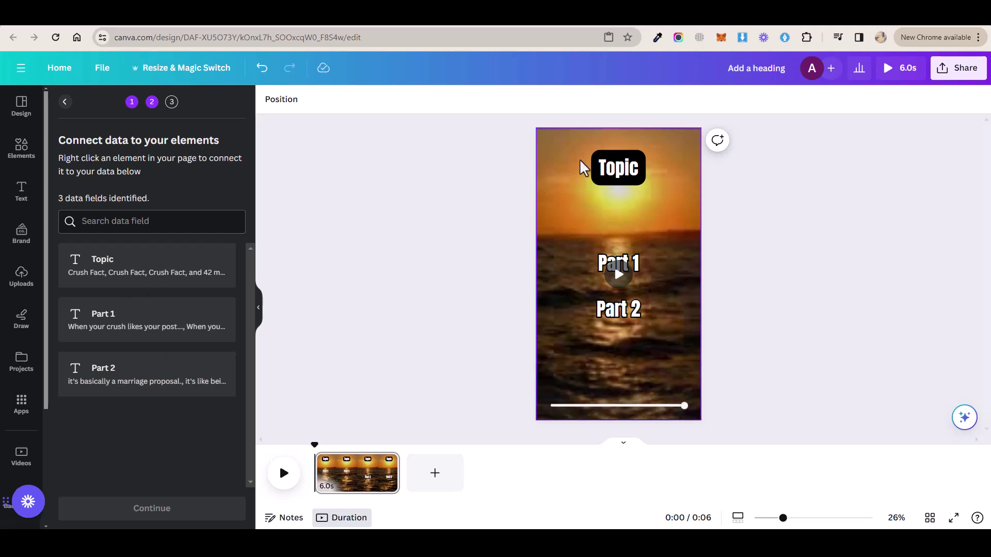
# Connect the Topic heading to the Topic data field and the Part 1 text to the Part 1 data field
pyautogui.click(614, 168)
pyautogui.rightClick(626, 166)
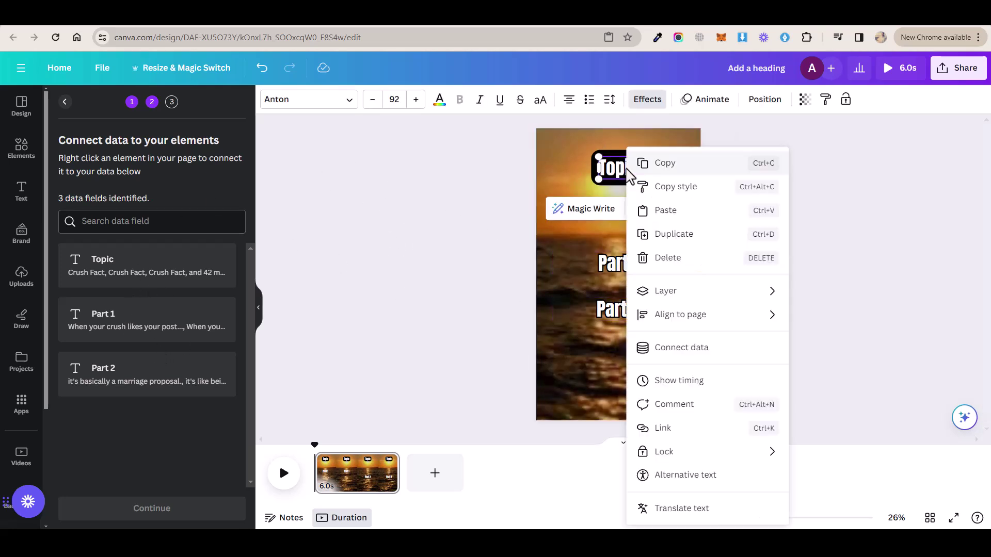
pyautogui.click(703, 357)
pyautogui.click(679, 248)
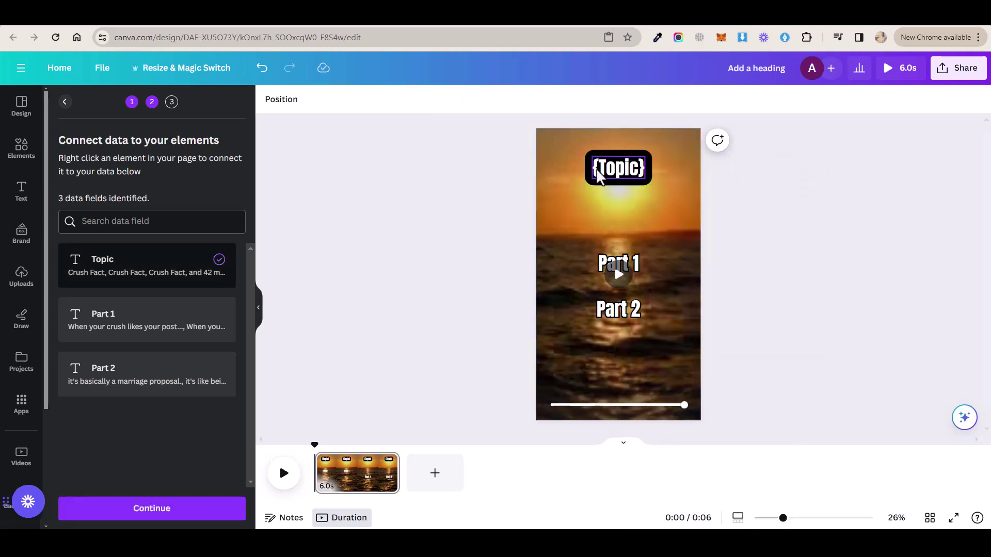
pyautogui.rightClick(619, 258)
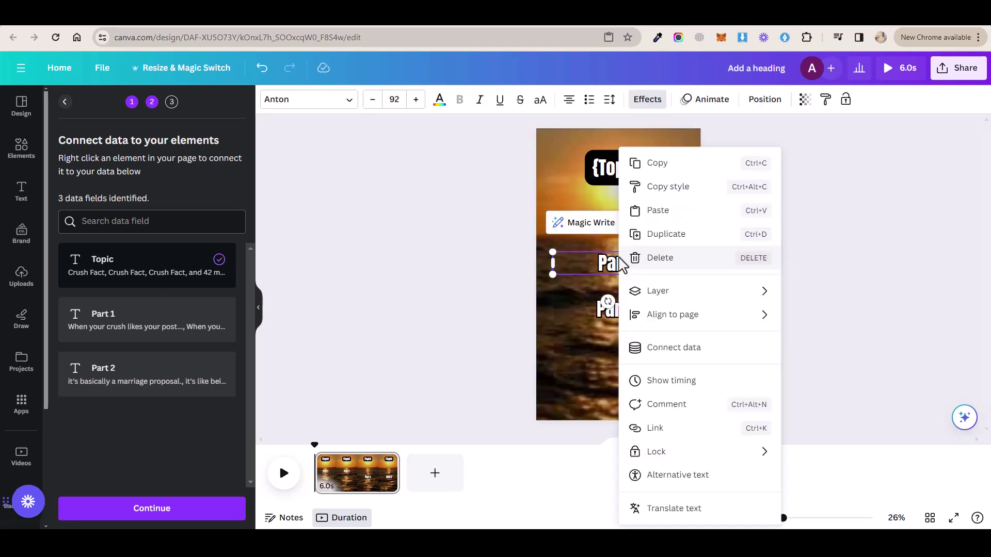
pyautogui.click(672, 351)
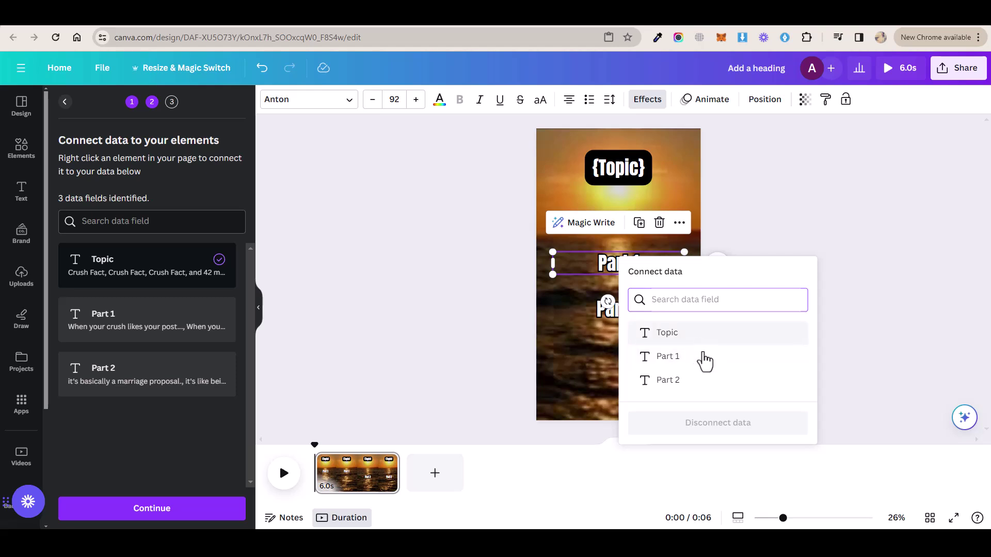
pyautogui.click(681, 358)
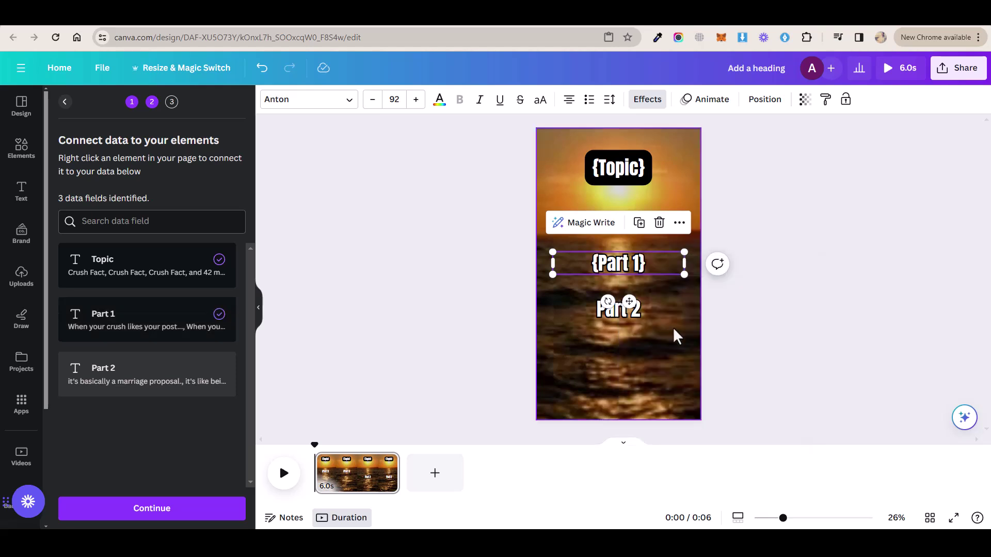
# Connect the Part 2 text to the Part 2 data field and move it up onto the Part 1 text's position
pyautogui.click(600, 312)
pyautogui.rightClick(600, 313)
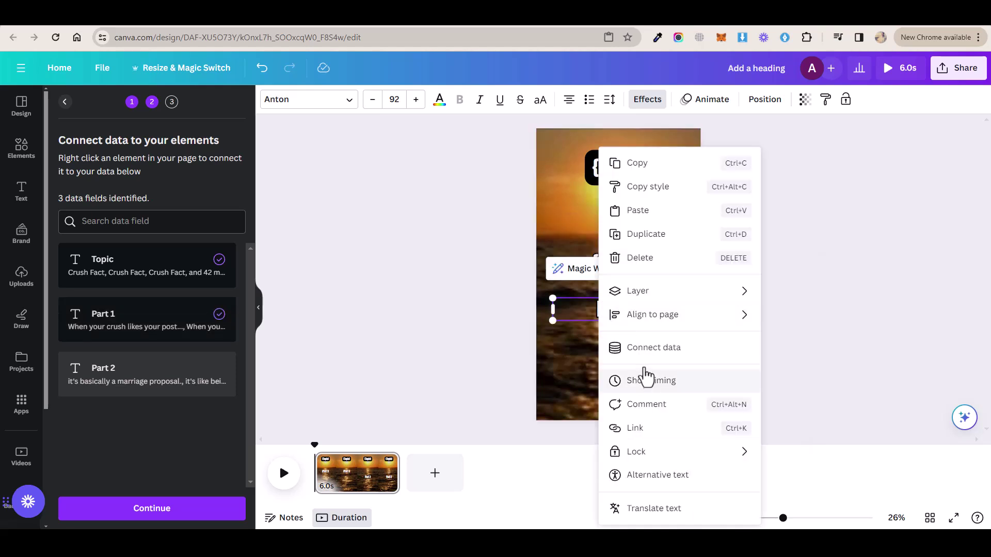
pyautogui.click(659, 346)
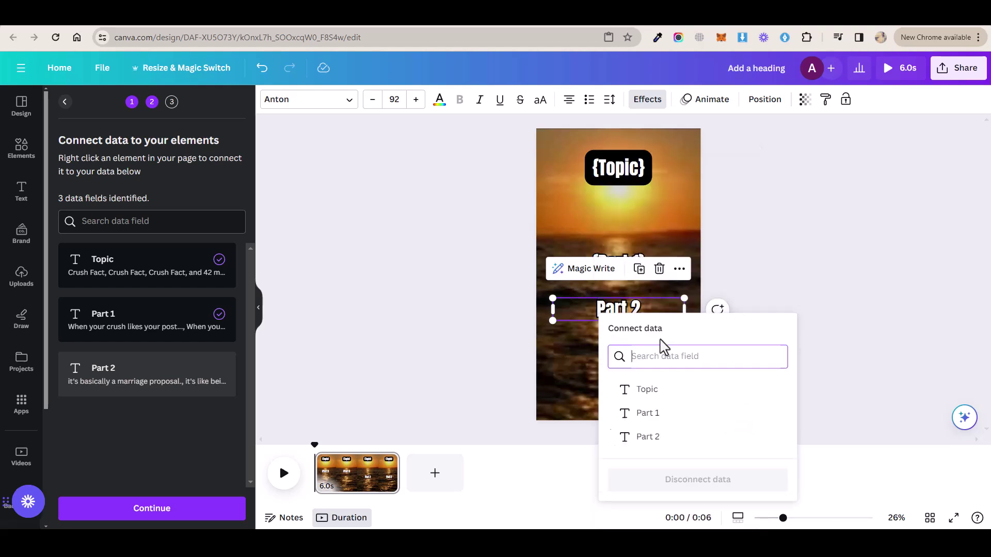
pyautogui.click(651, 443)
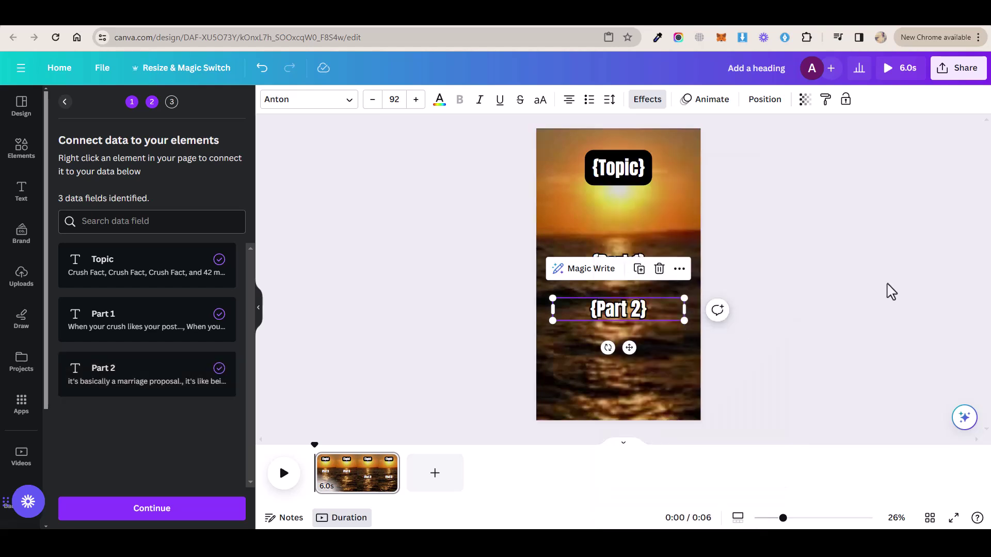
pyautogui.click(892, 291)
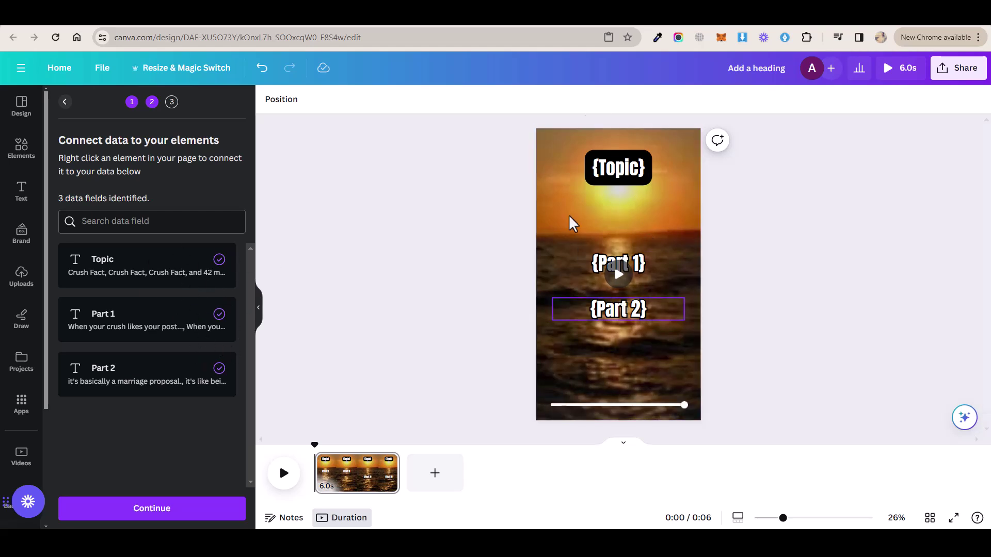
pyautogui.moveTo(661, 320); pyautogui.dragTo(650, 266)
pyautogui.click(788, 274)
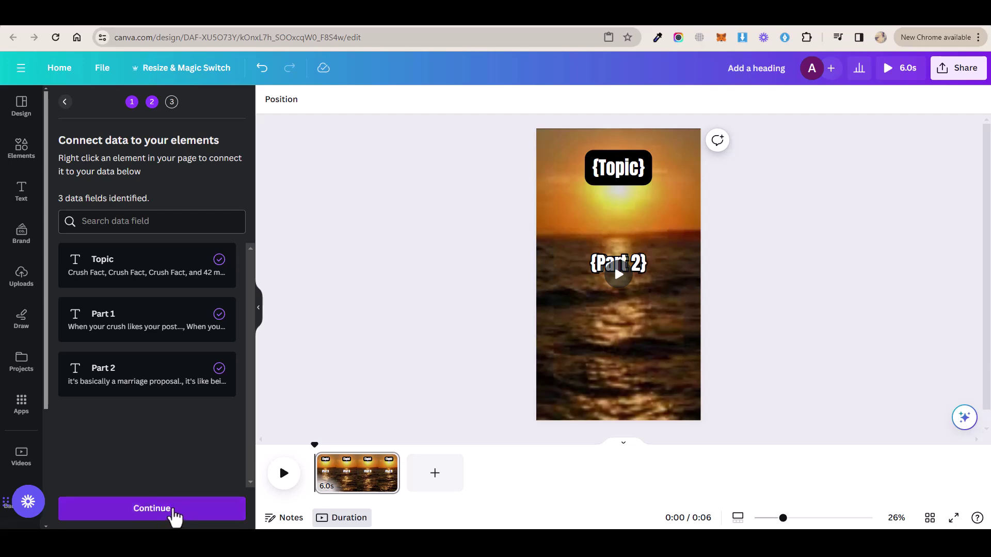
# Continue with all data rows selected and generate the 50 designs
pyautogui.click(174, 513)
pyautogui.click(140, 518)
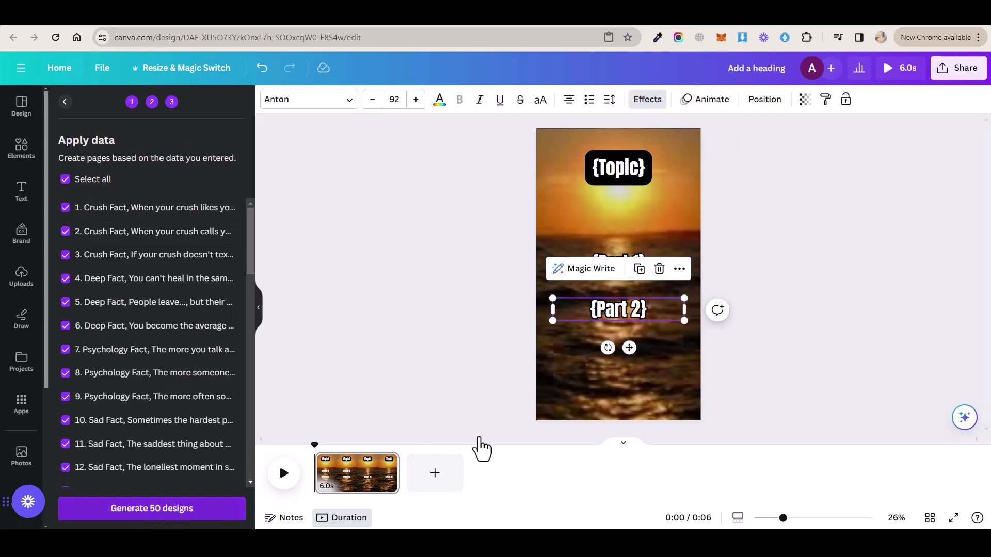
pyautogui.moveTo(373, 500); pyautogui.dragTo(292, 494)
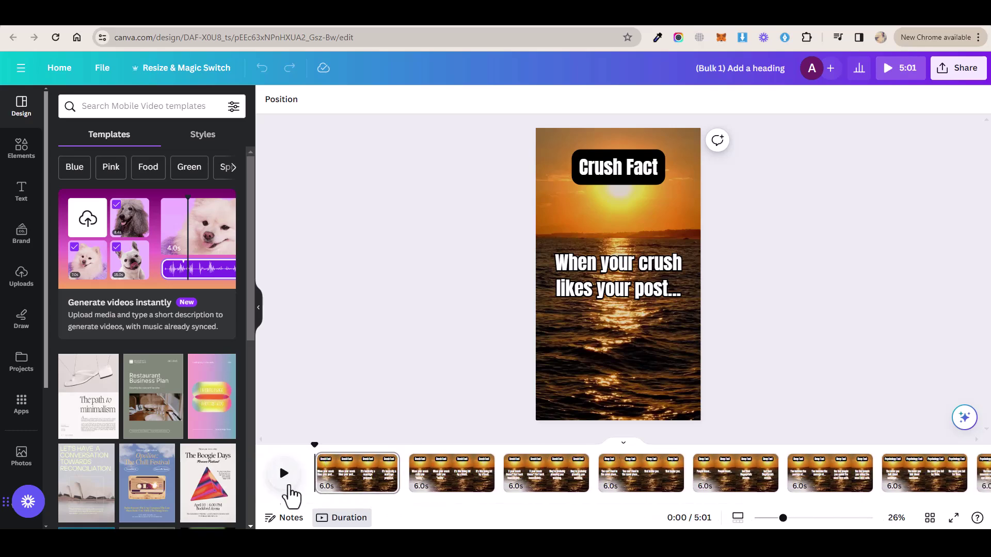
# Play the generated video to preview the first and second fact pages
pyautogui.click(285, 473)
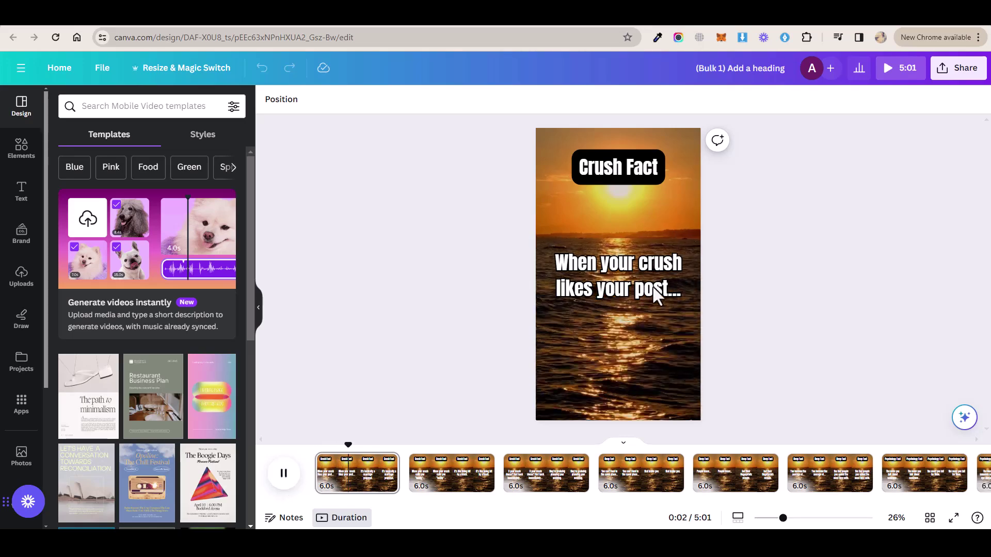
pyautogui.click(431, 481)
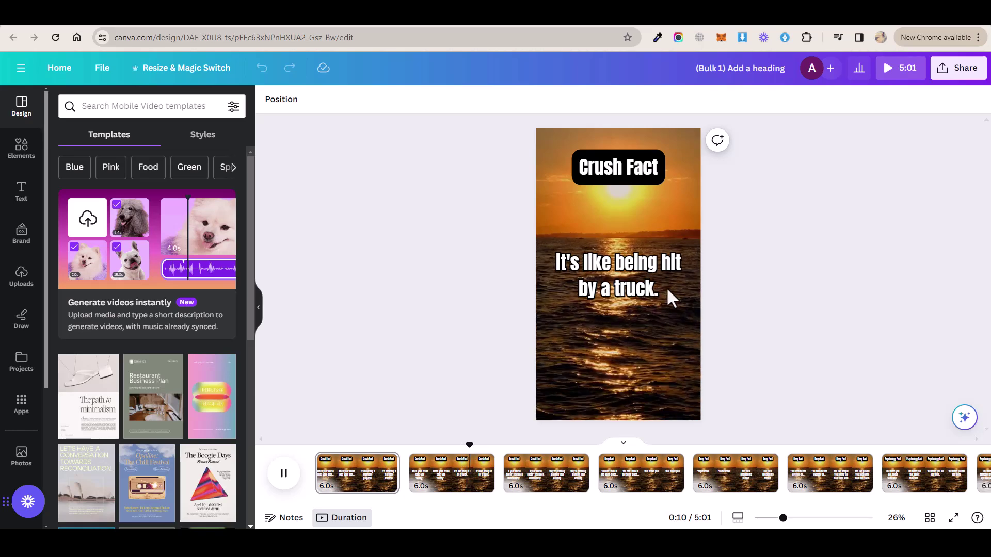
# Stop the preview and set the MP4 Video download of all pages to save them as separate files, without starting the download
pyautogui.click(626, 319)
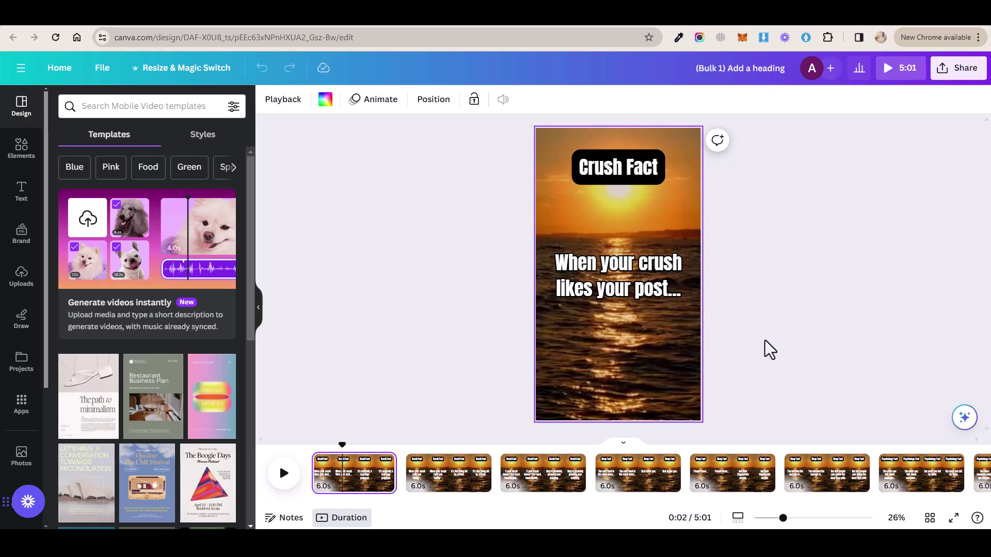
pyautogui.click(955, 72)
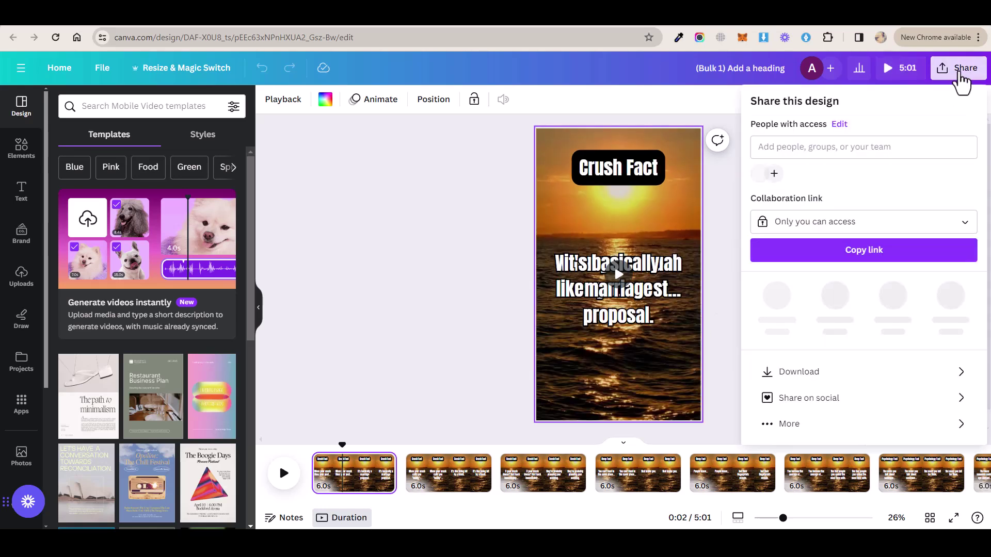
pyautogui.click(877, 373)
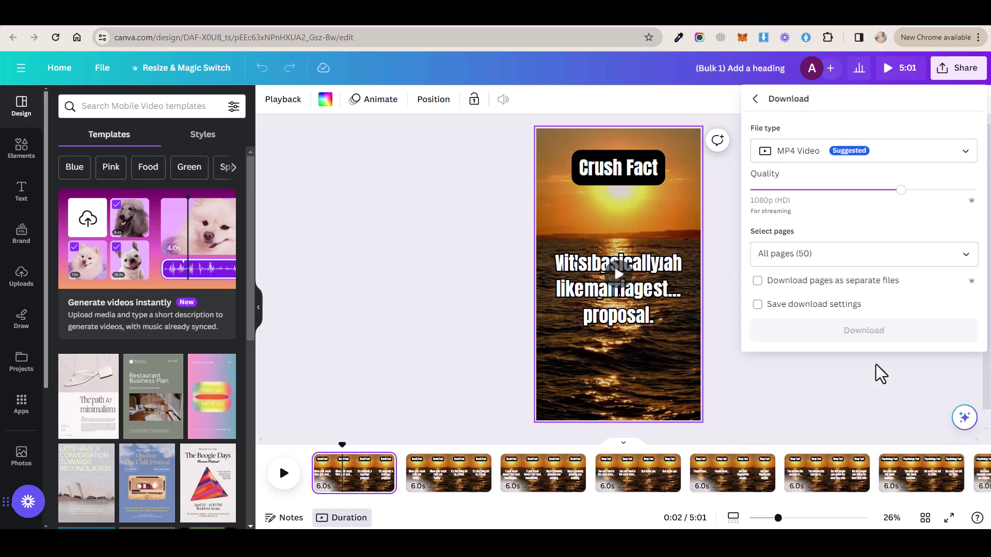
pyautogui.click(809, 283)
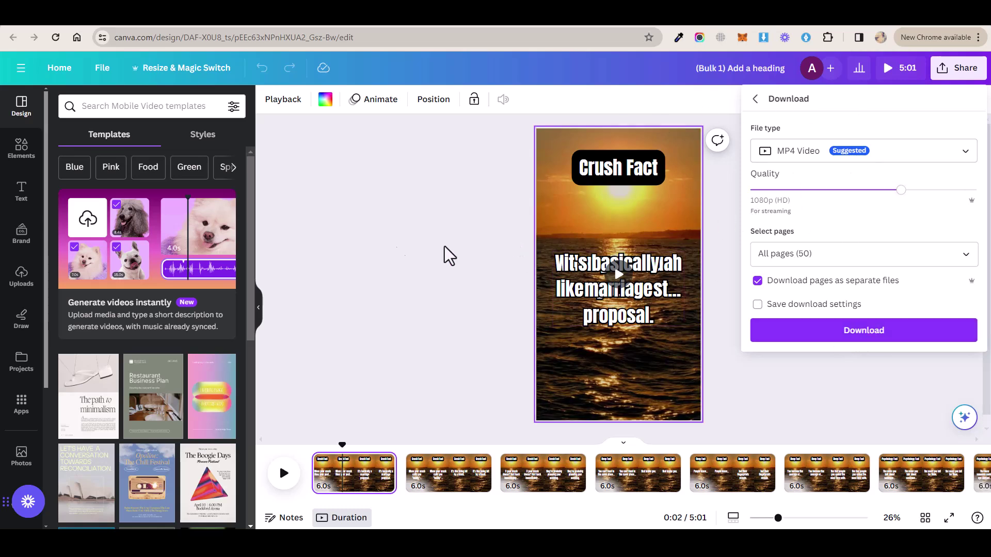
pyautogui.click(389, 247)
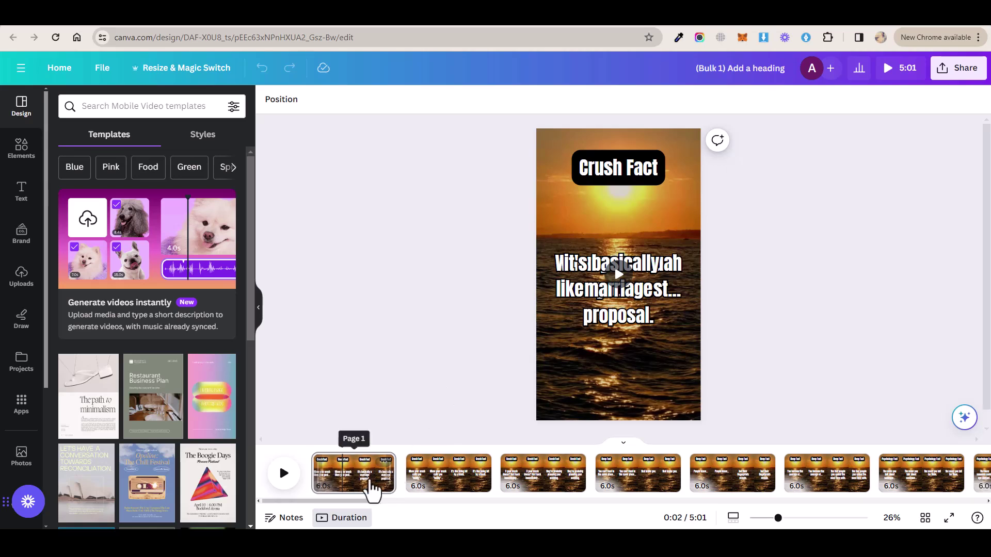
# Play page 1 to preview its Crush Fact video
pyautogui.click(346, 478)
pyautogui.press('space')
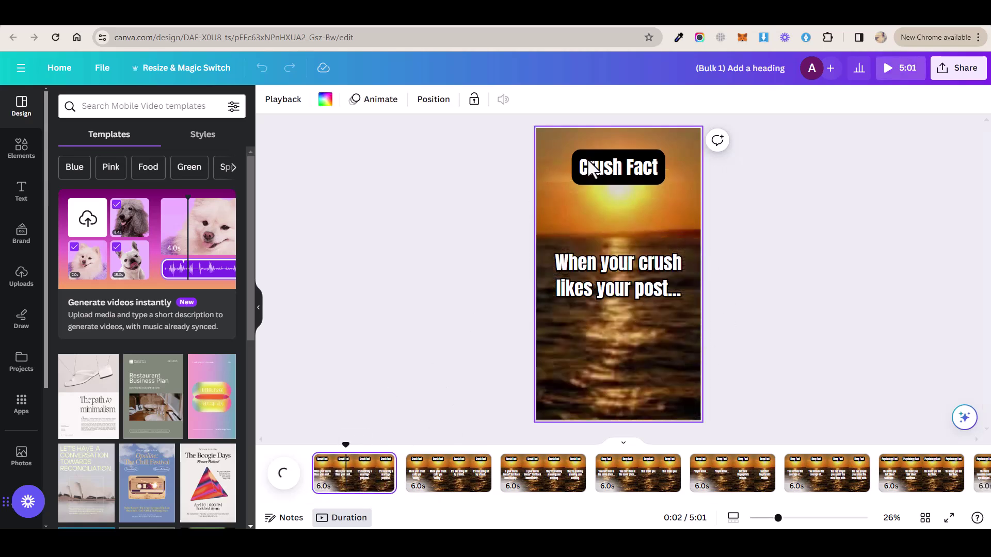